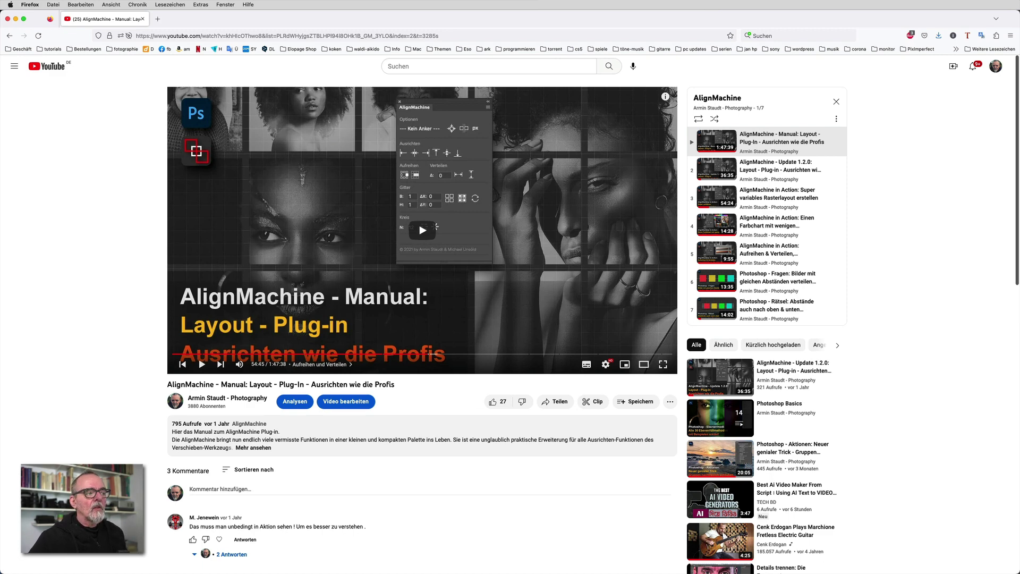
Step: Expand the AlignMachine manual video's description and scroll to its chapter and shop links
drag(126, 388, 102, 401)
click(247, 448)
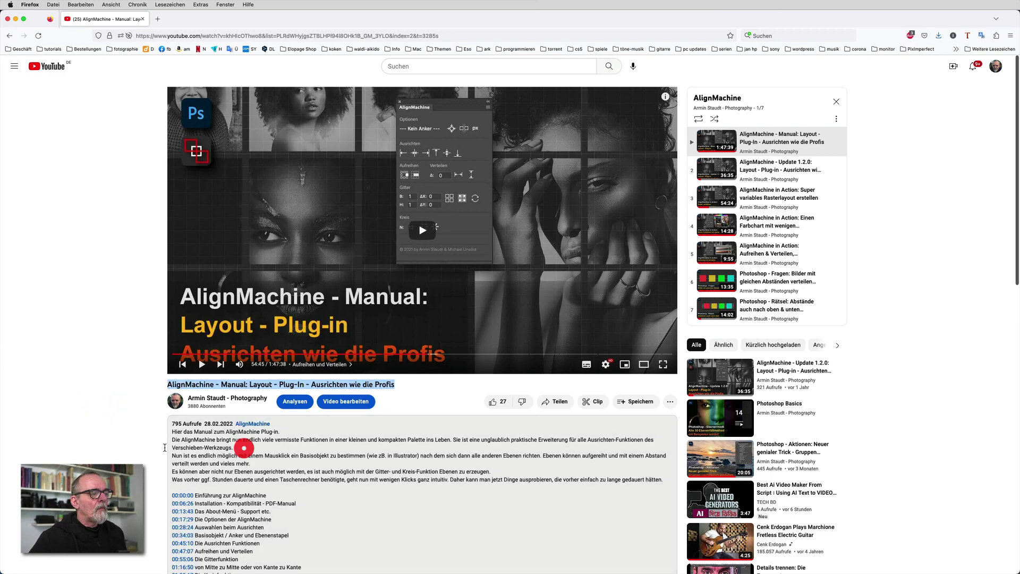
scroll(104, 425, down, 5)
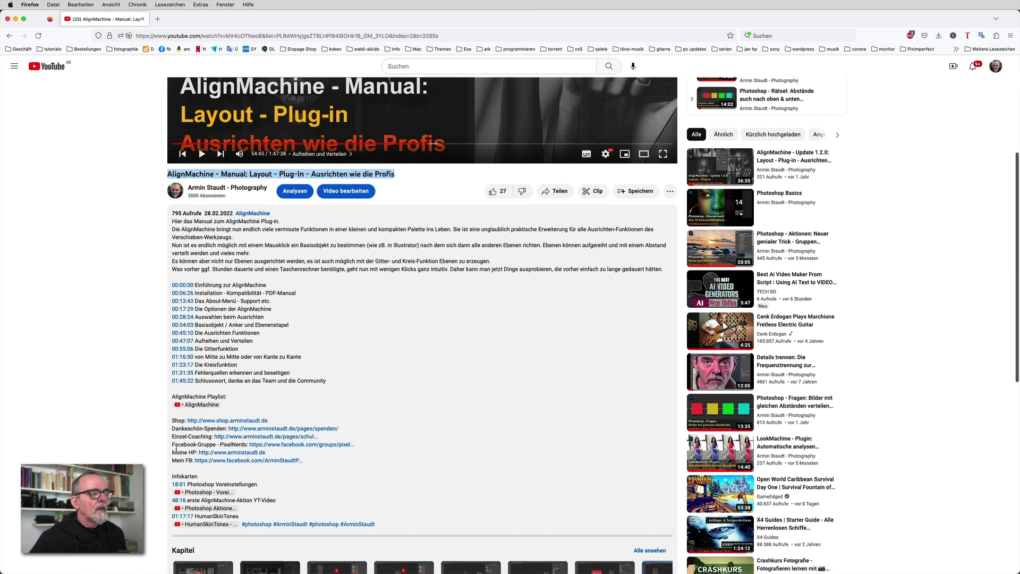
Step: Via the shop link and Mein Konto, open the AlignMachine order offering AlignMachine_V120.zip
click(218, 421)
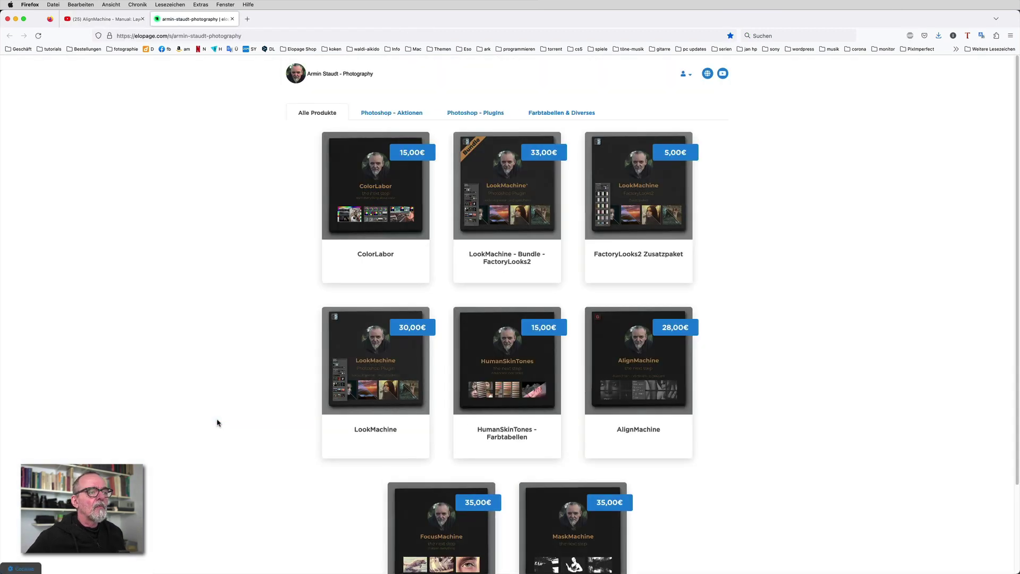
click(686, 75)
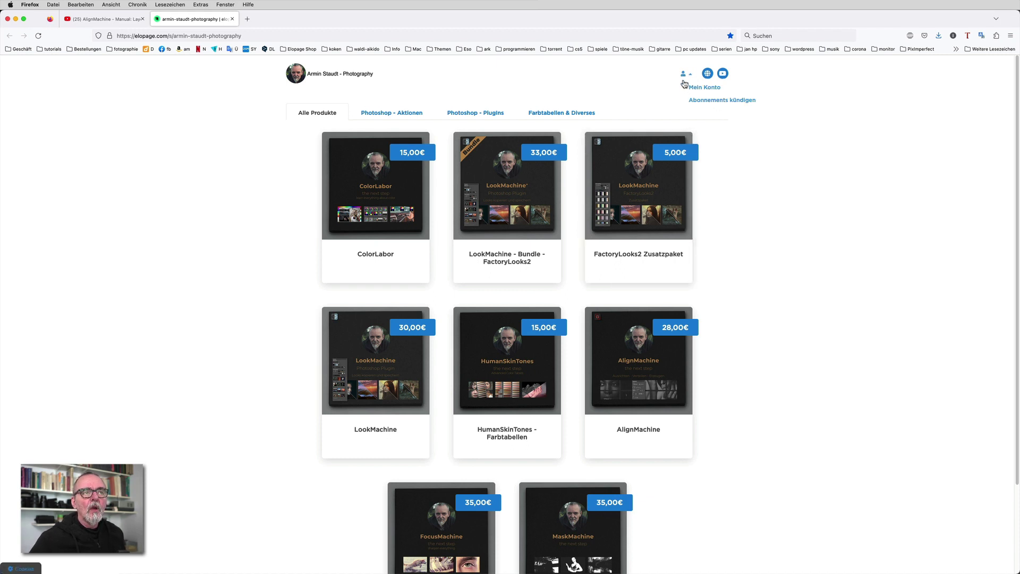
click(696, 90)
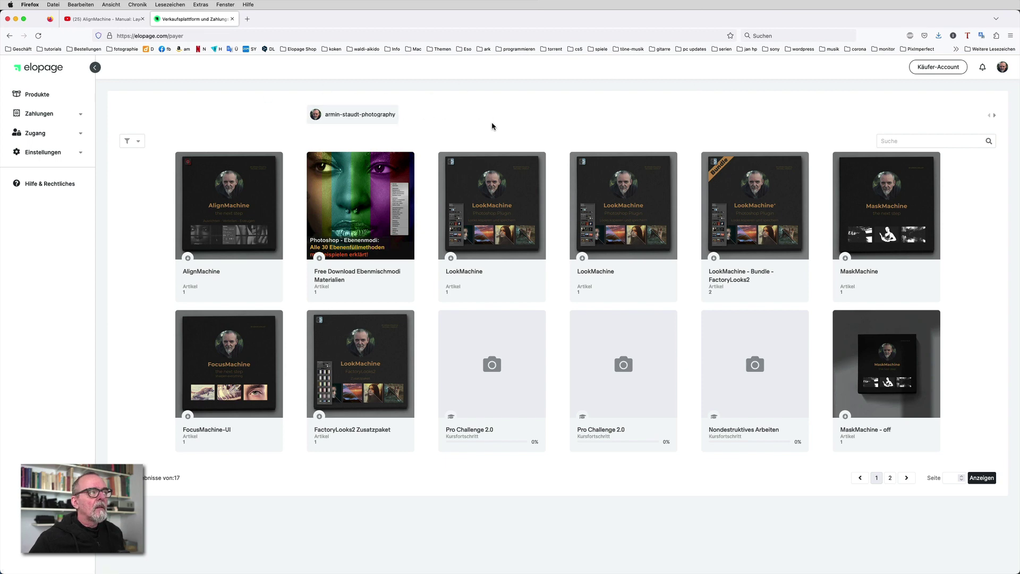
click(355, 115)
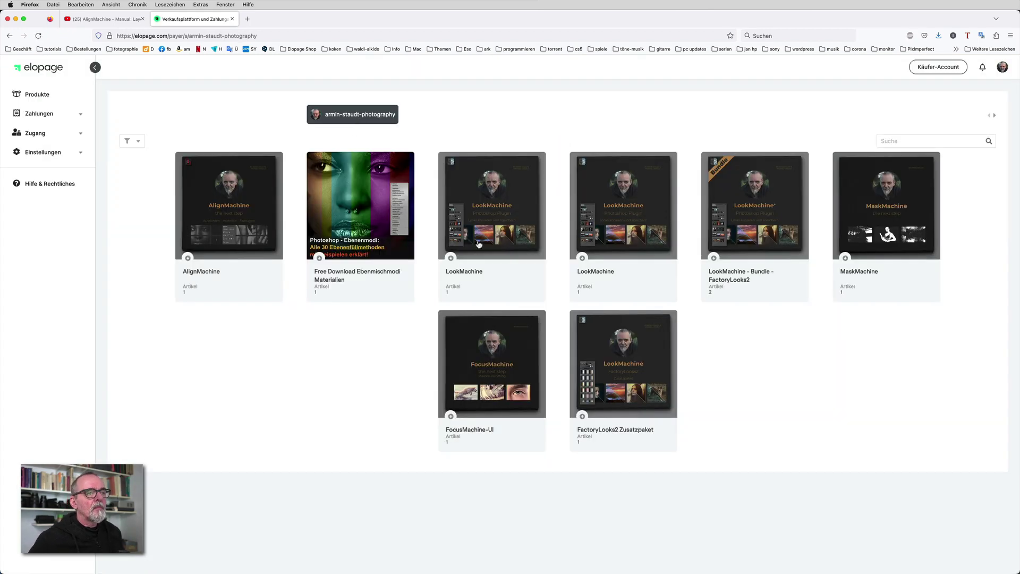
click(230, 214)
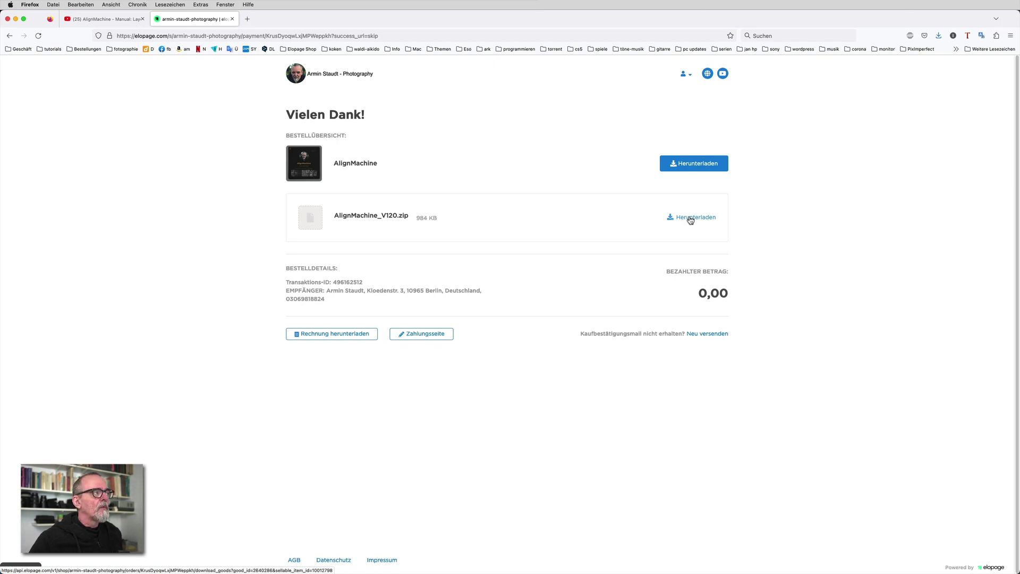
key(super+Tab)
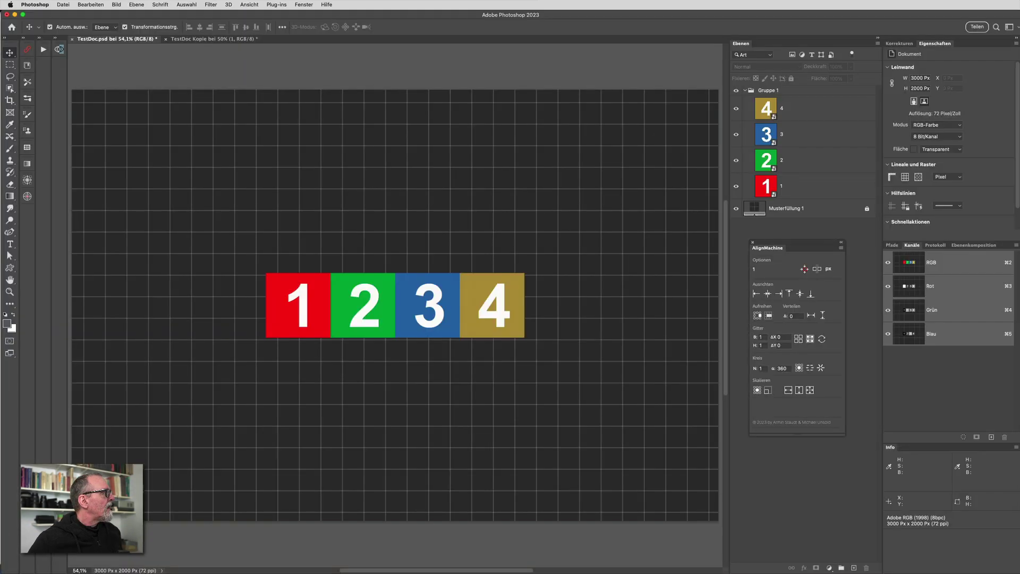
key(super+Tab)
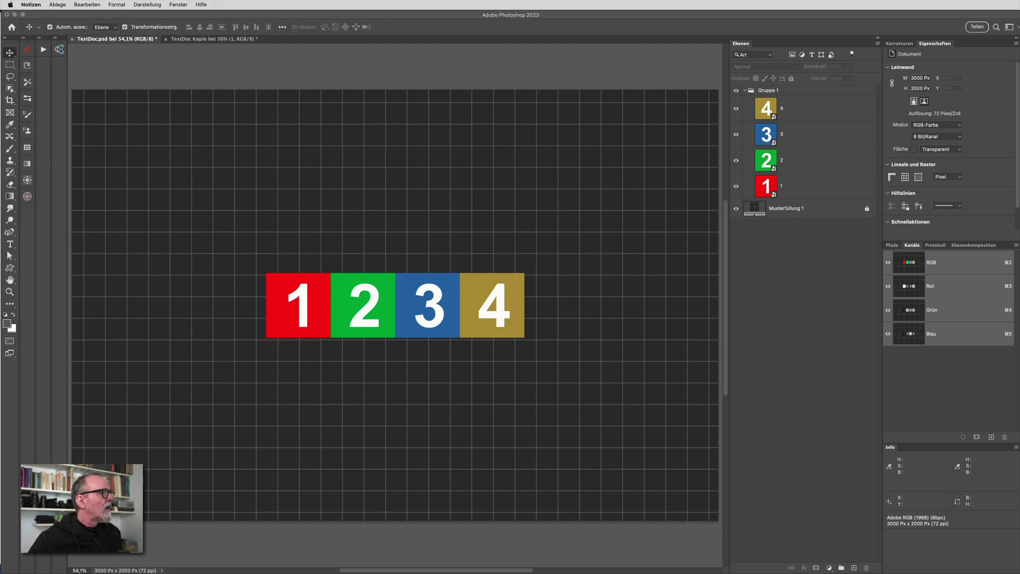
click(396, 211)
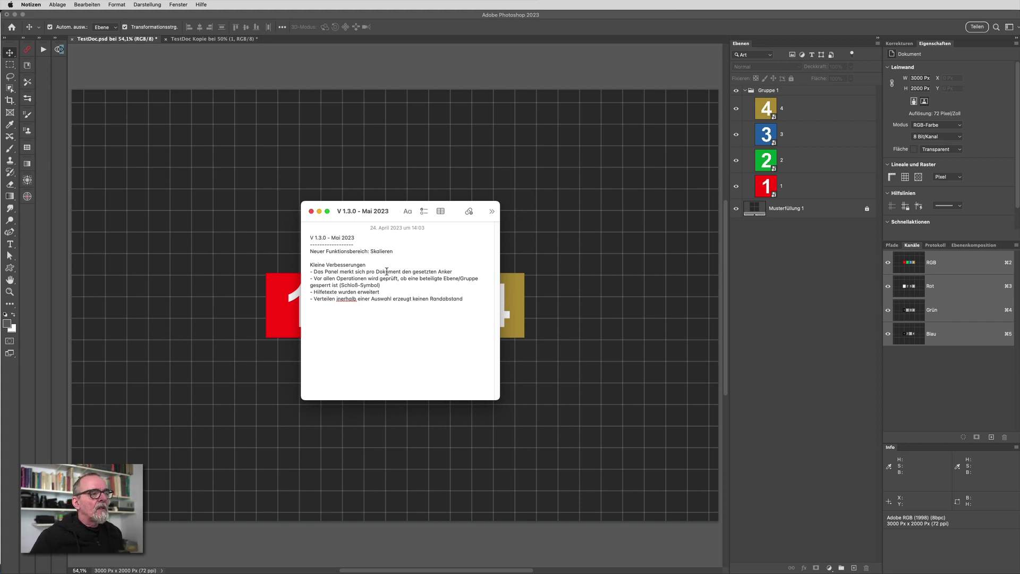
drag(395, 256, 314, 254)
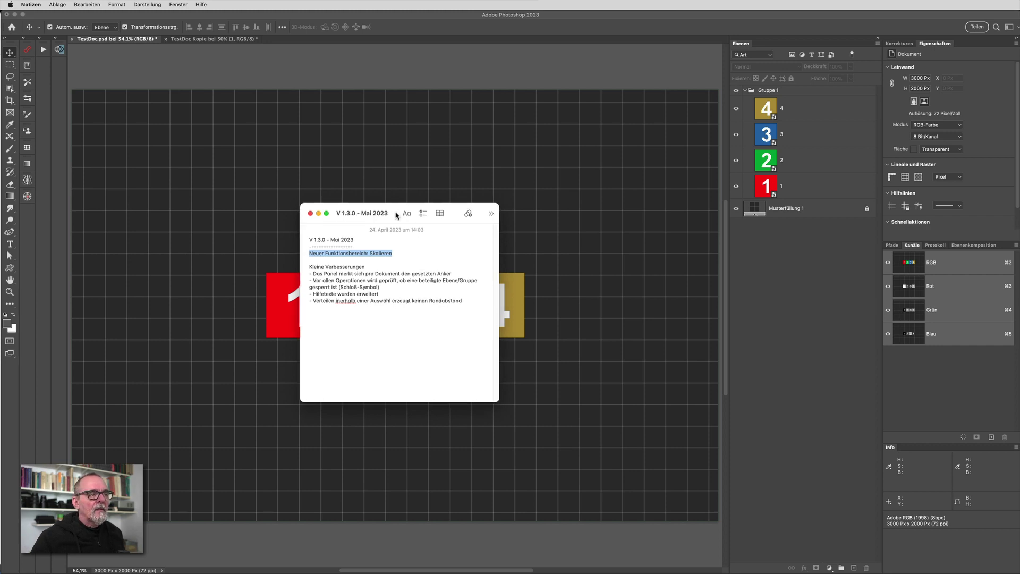
key(super+w)
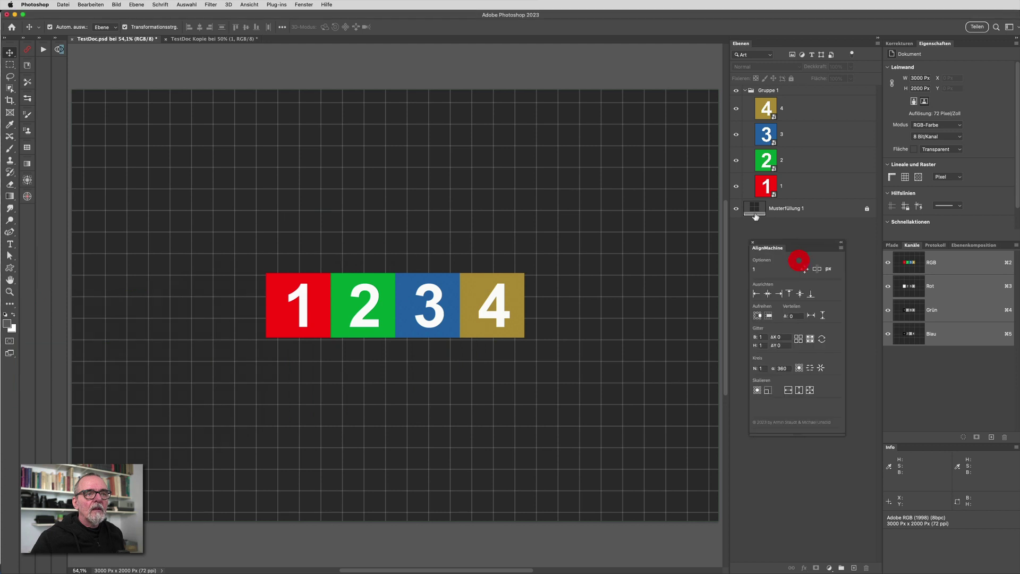
Step: In TestDoc Kopie, pack layers 1–4 into a row with Aufreihen and anchor layer 2
click(223, 39)
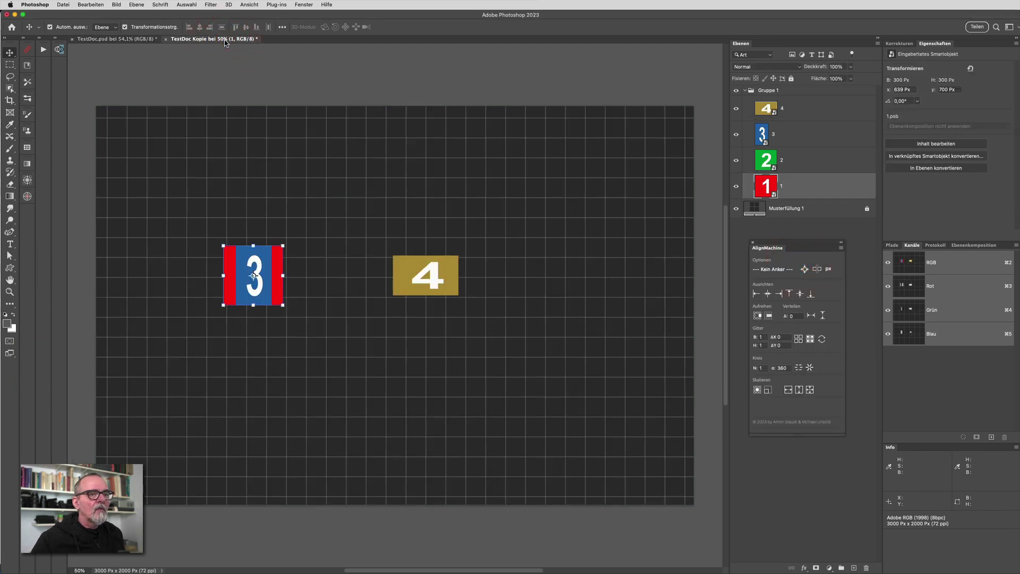
shift+click(812, 108)
click(768, 316)
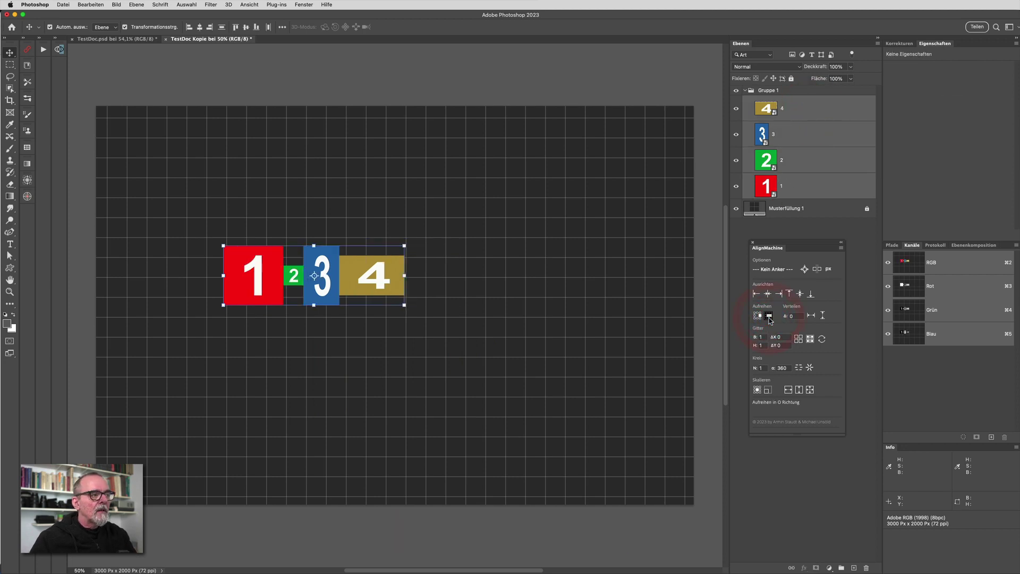
click(804, 457)
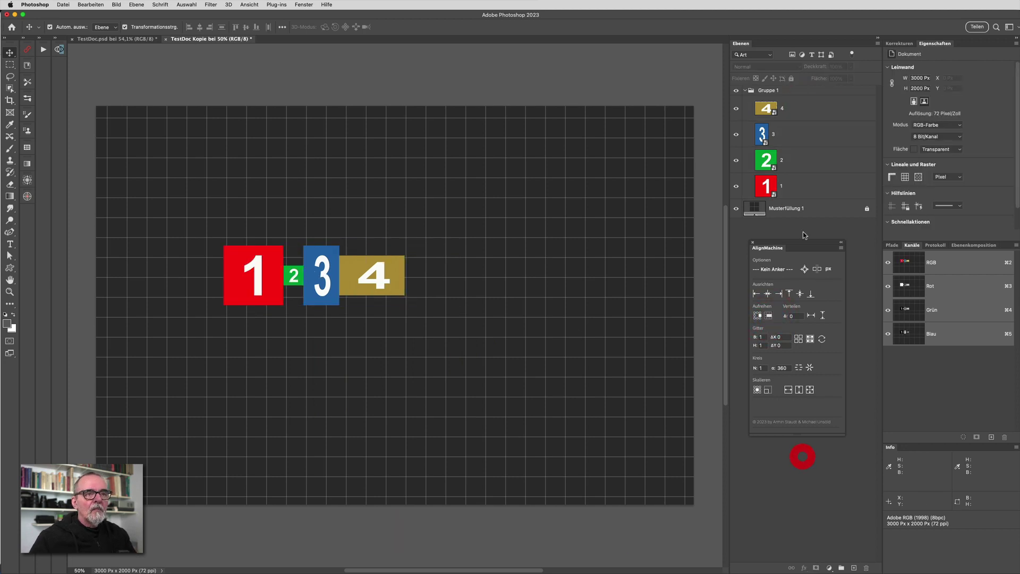
click(807, 165)
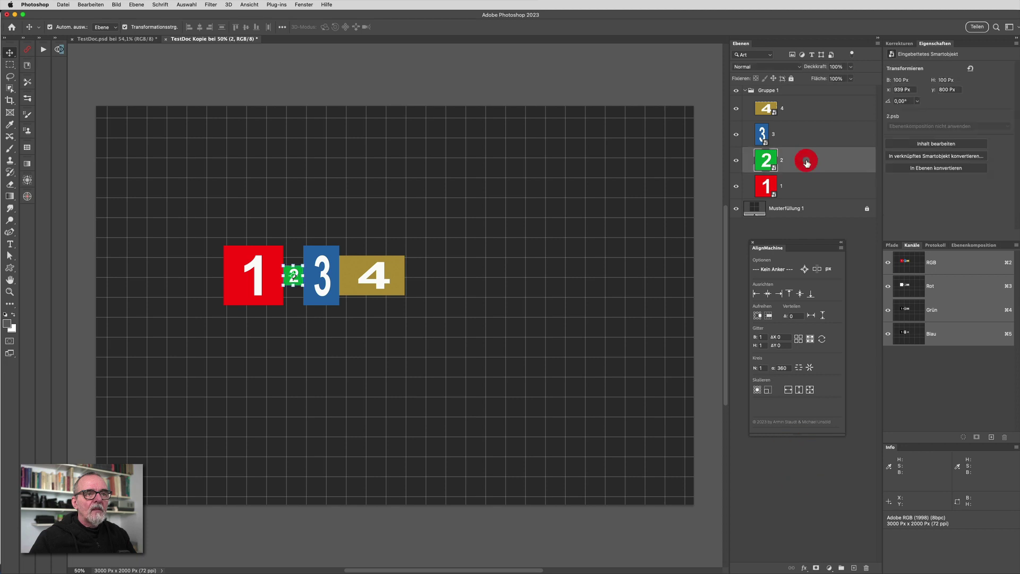
click(805, 269)
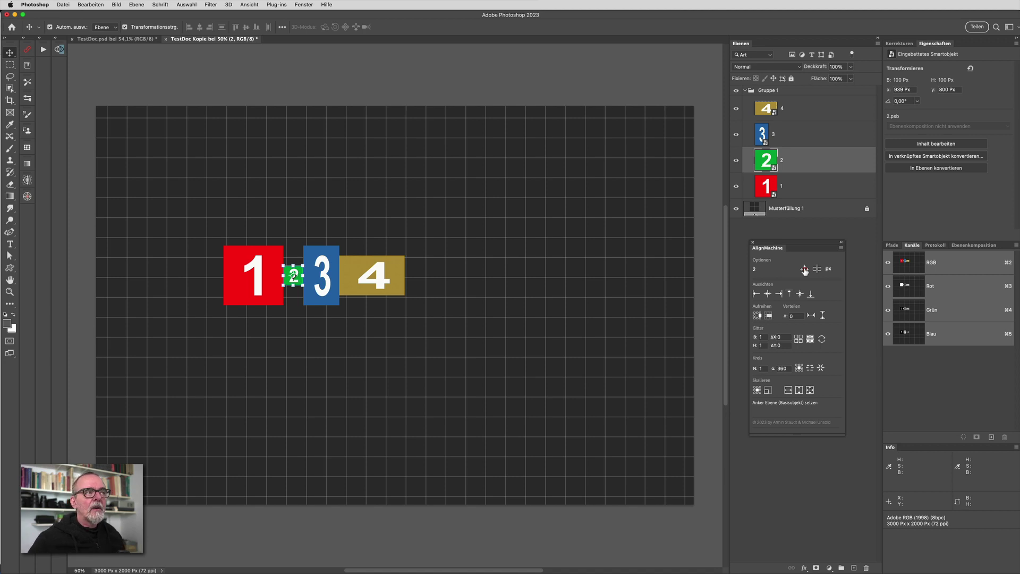
Step: In TestDoc.psd, clear and reset layer 1 as the anchor
click(115, 38)
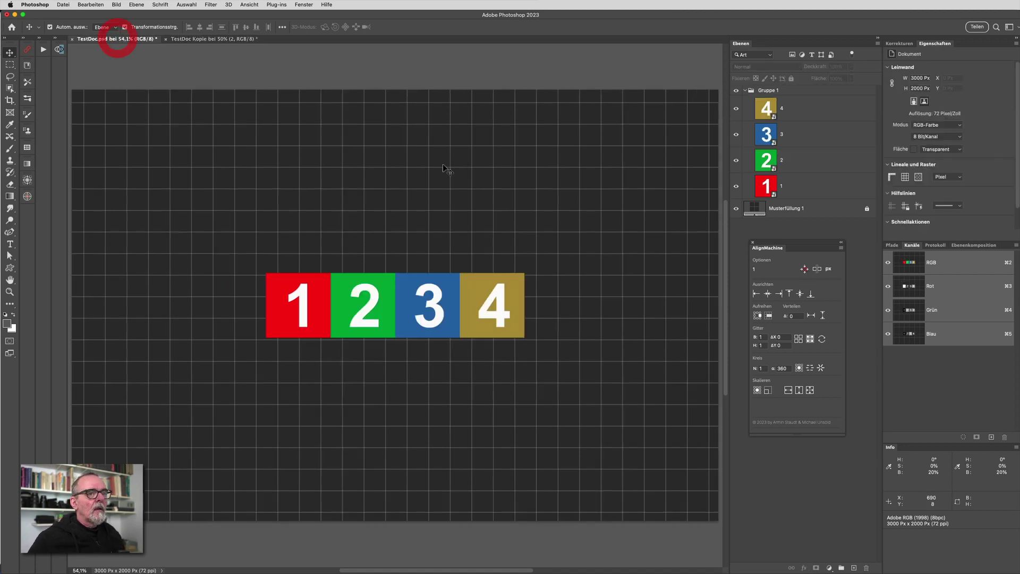
click(816, 186)
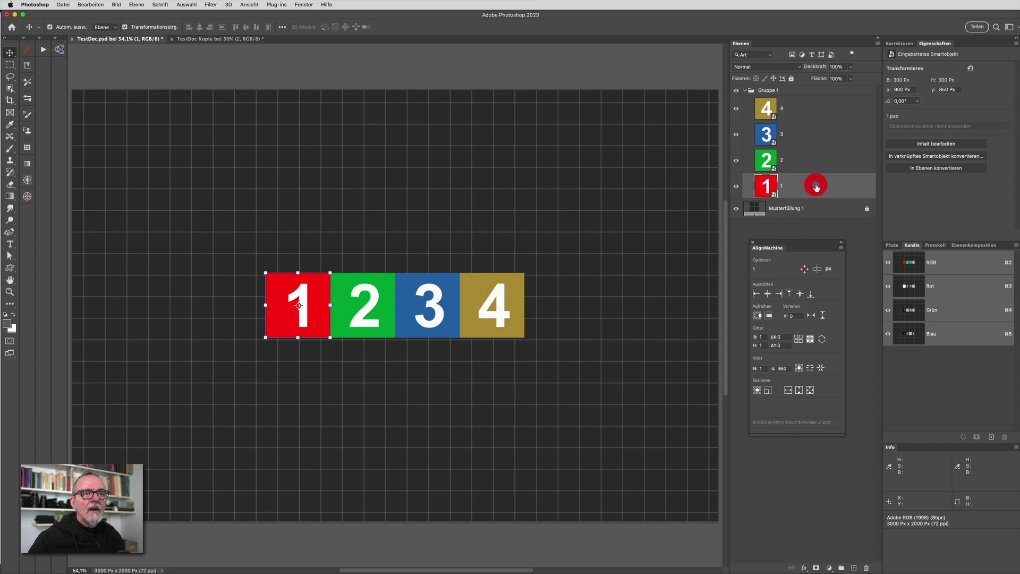
click(804, 269)
click(805, 270)
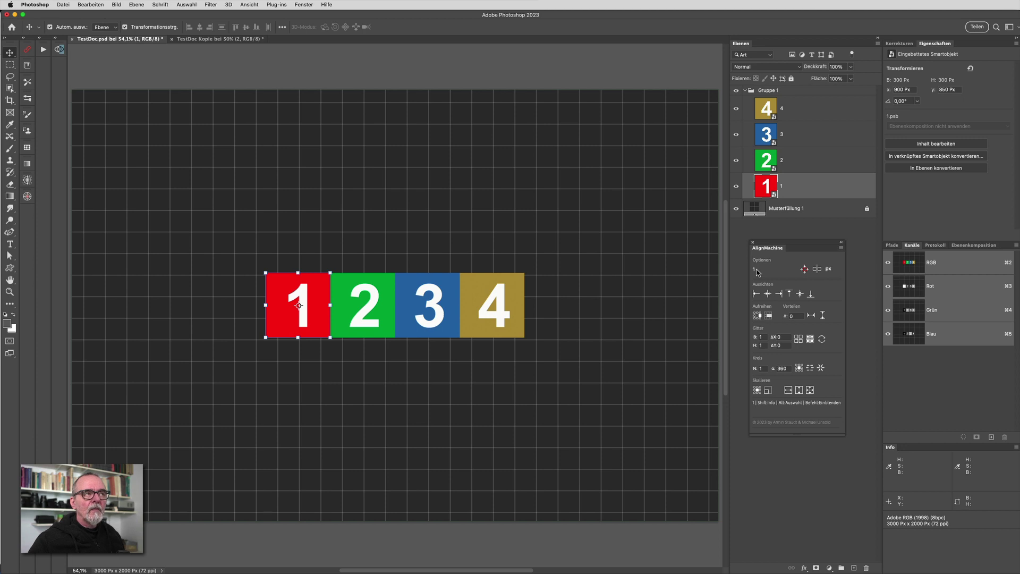
Step: Make layer 3 the TestDoc.psd anchor, check the copy's anchor, and move the release notes aside
click(206, 39)
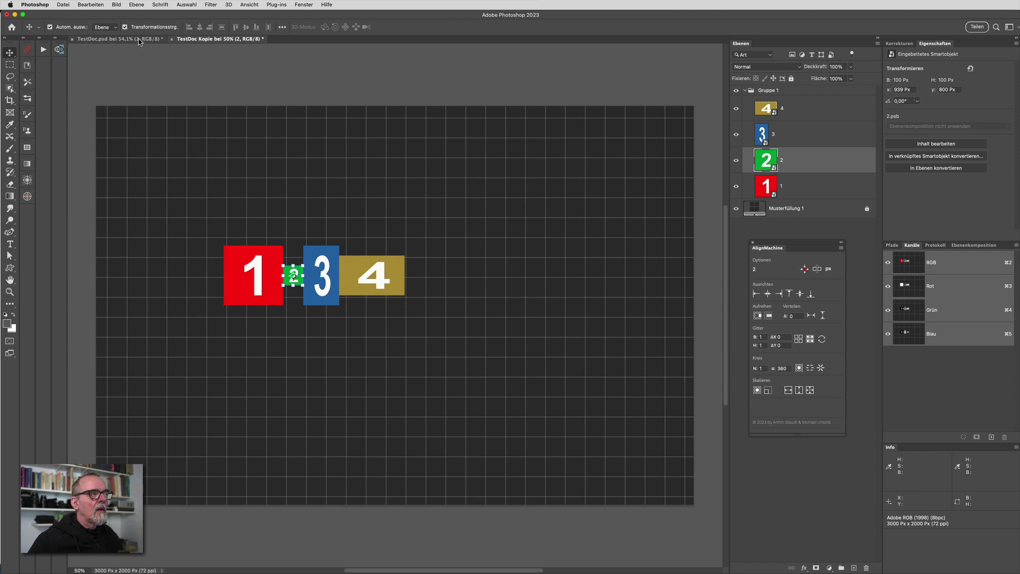
click(152, 39)
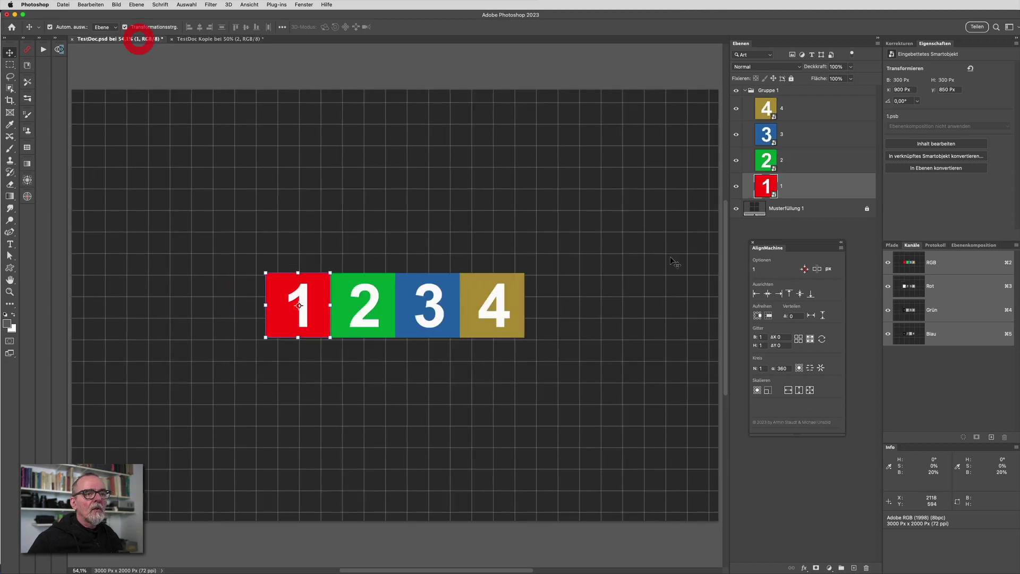
click(797, 134)
alt+click(804, 270)
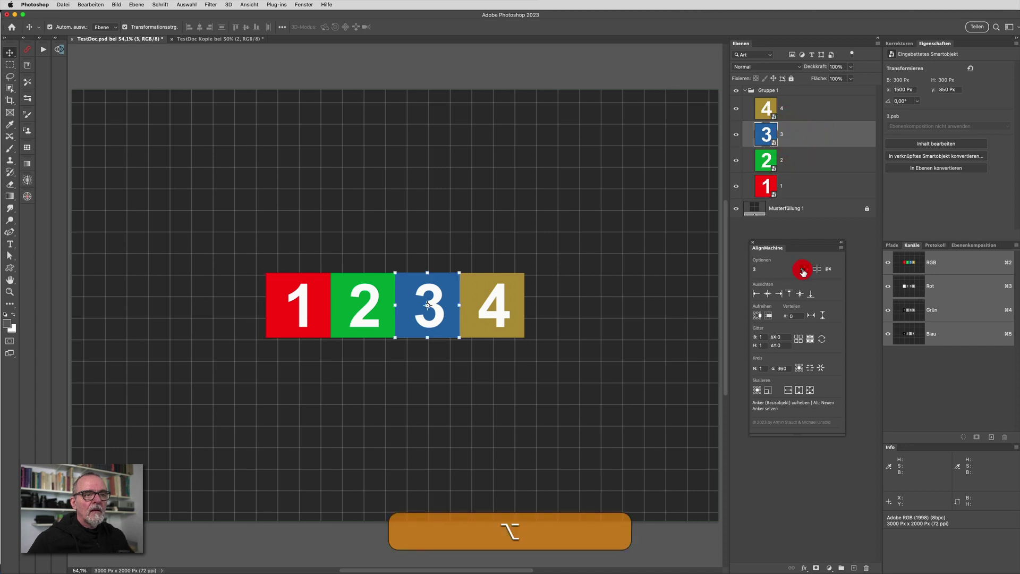
click(235, 39)
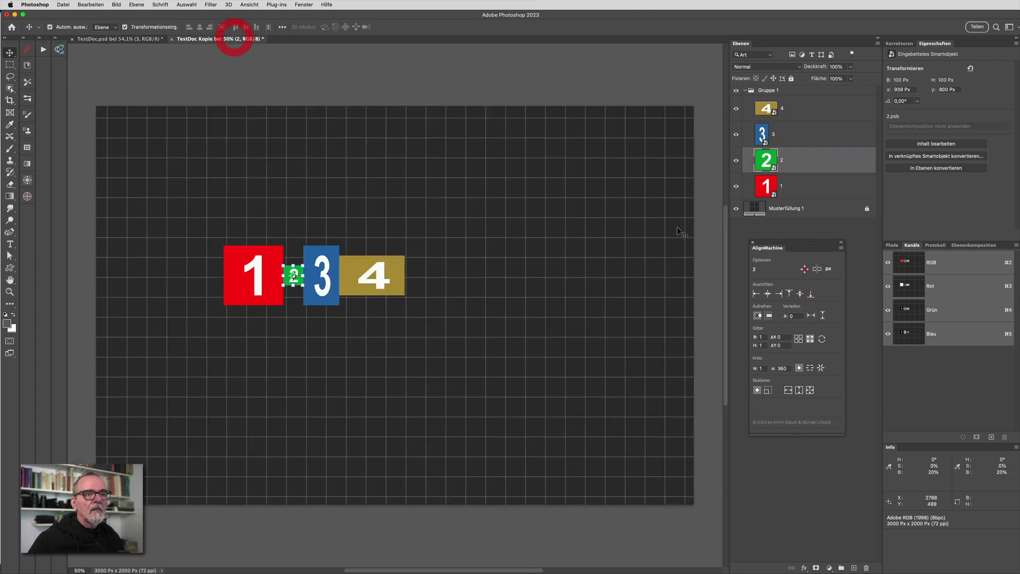
click(144, 40)
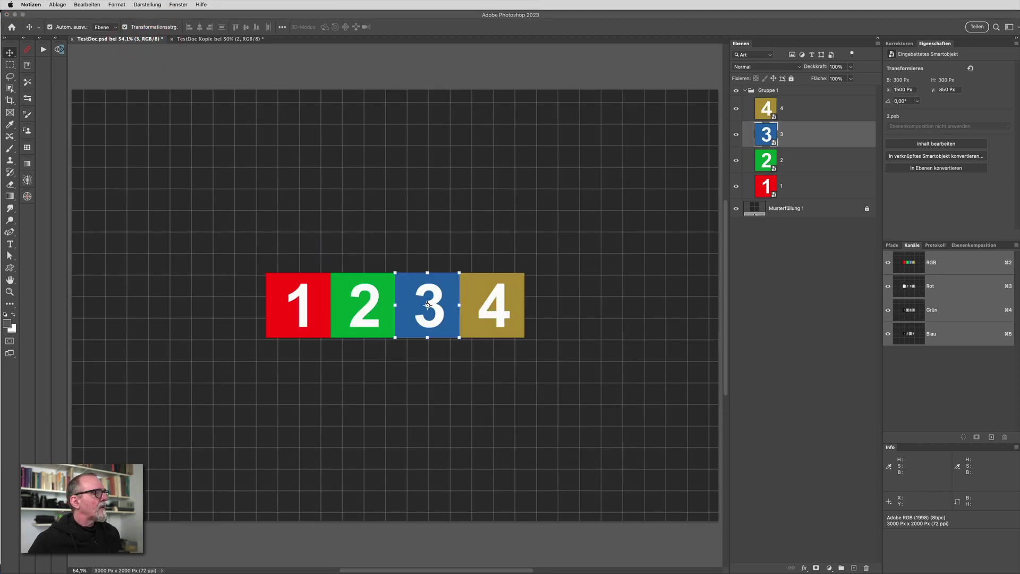
click(355, 201)
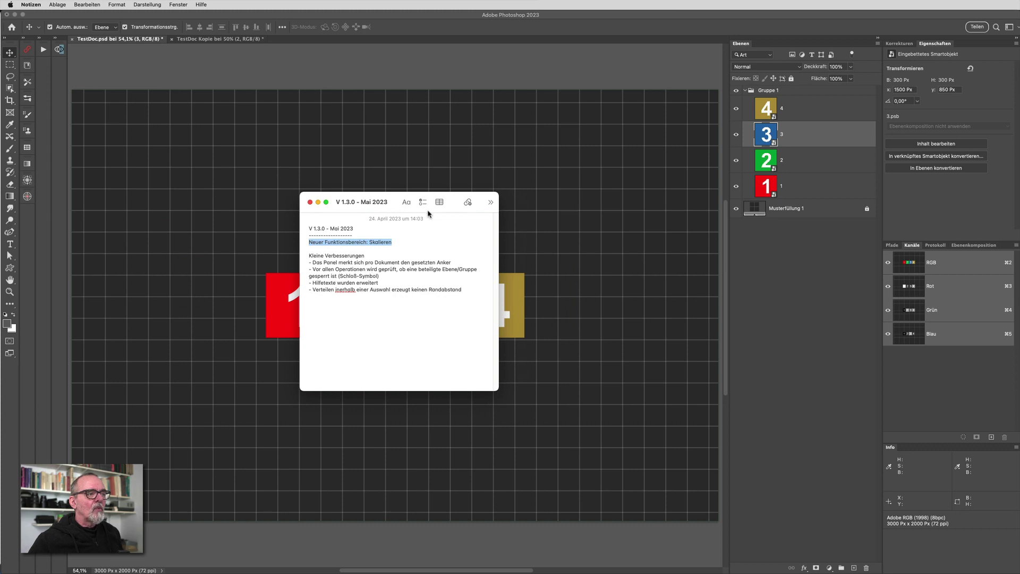
drag(450, 208, 155, 283)
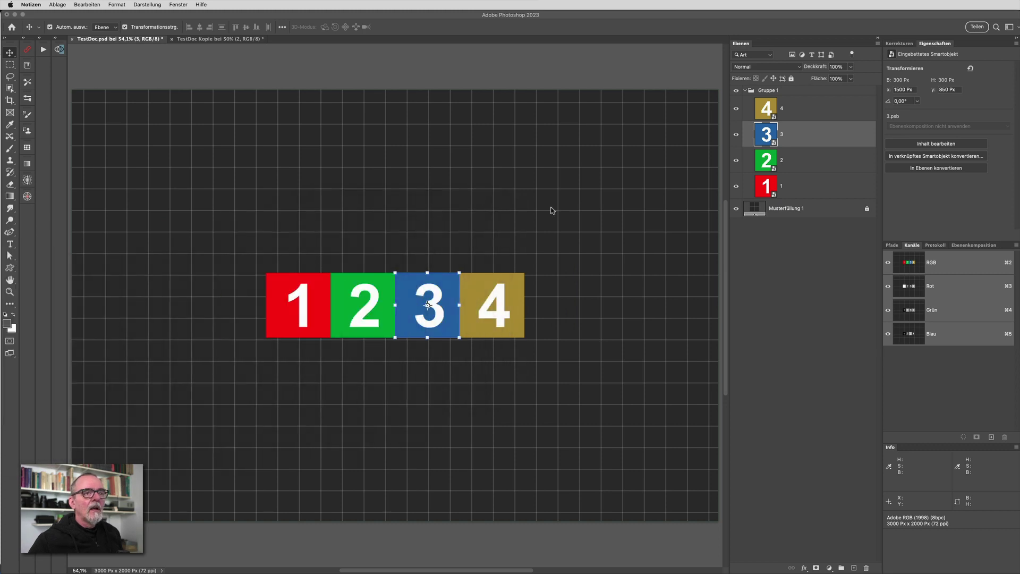
Step: Lock layer 2, try Aufreihen, and dismiss the resulting Fehler dialog
click(827, 268)
click(813, 163)
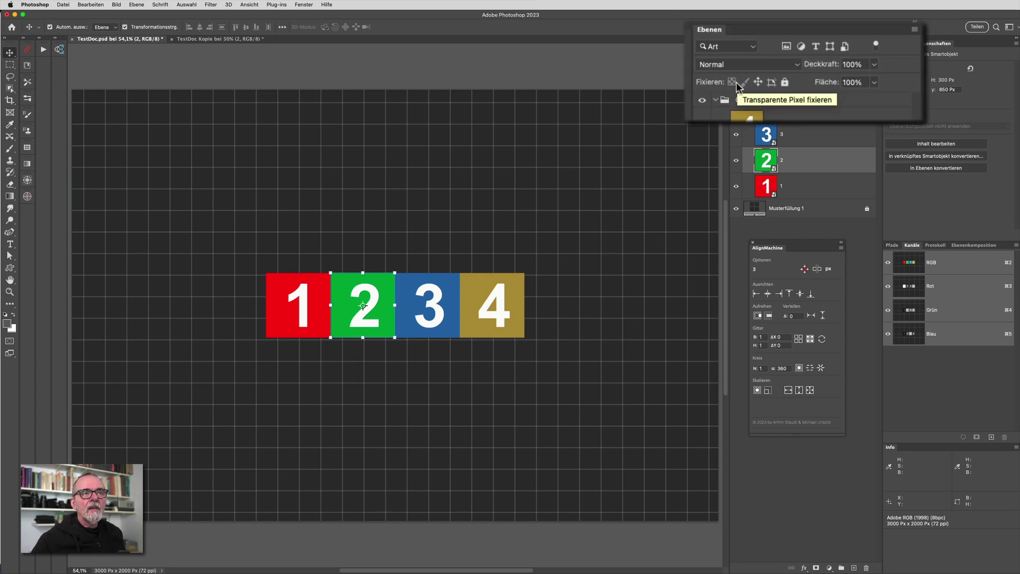
click(771, 82)
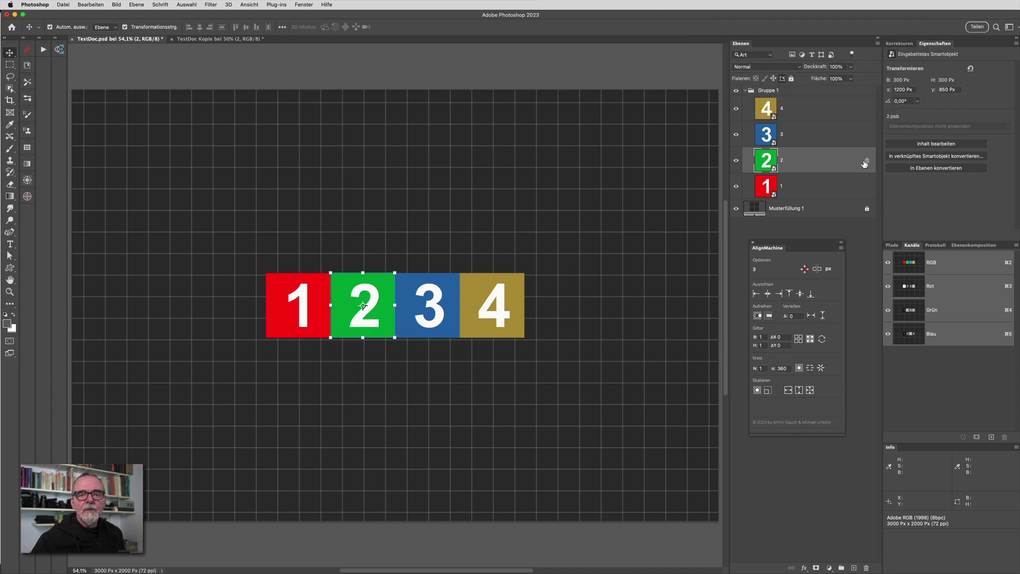
mouse_move(866, 161)
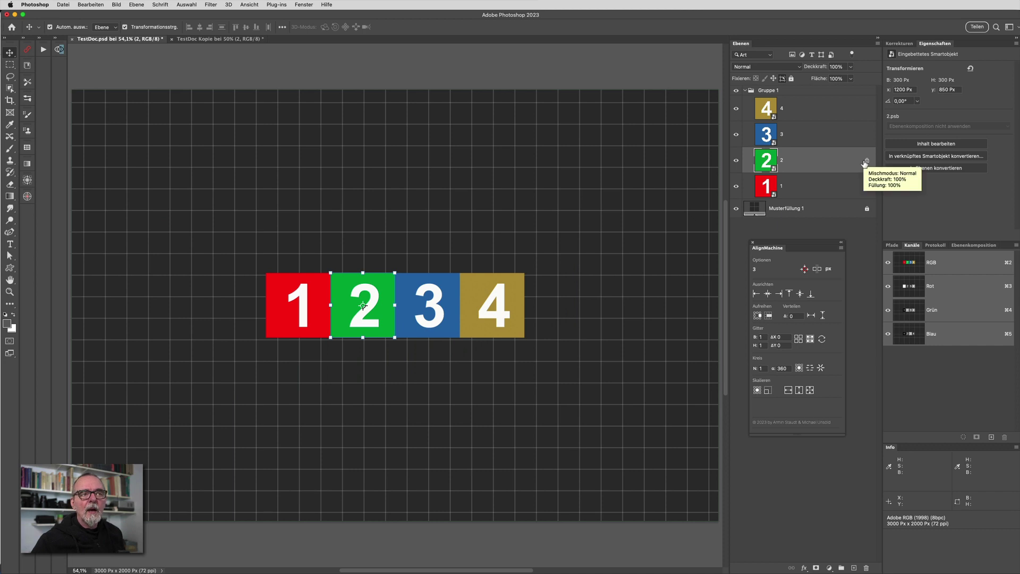
click(757, 315)
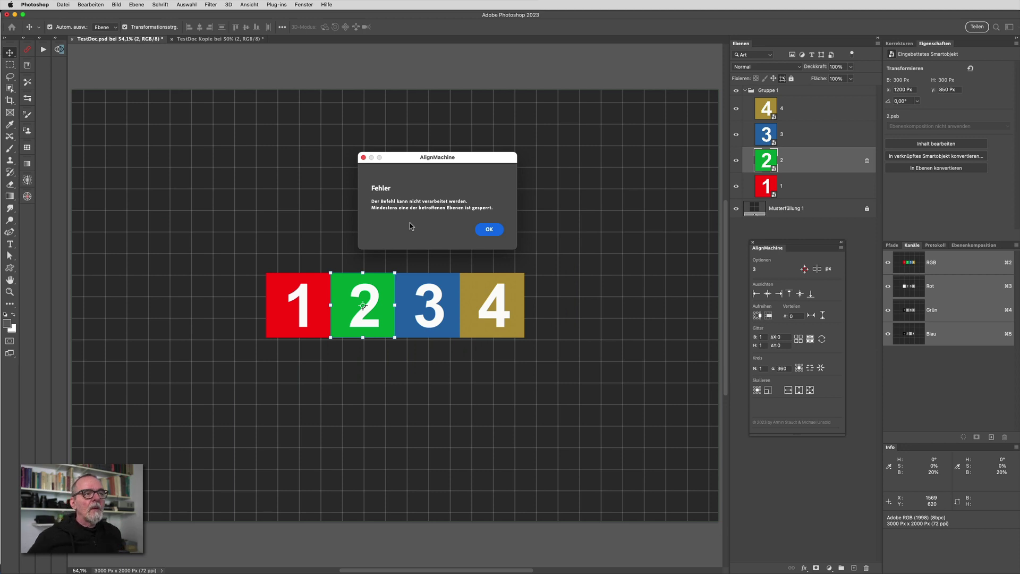
click(489, 229)
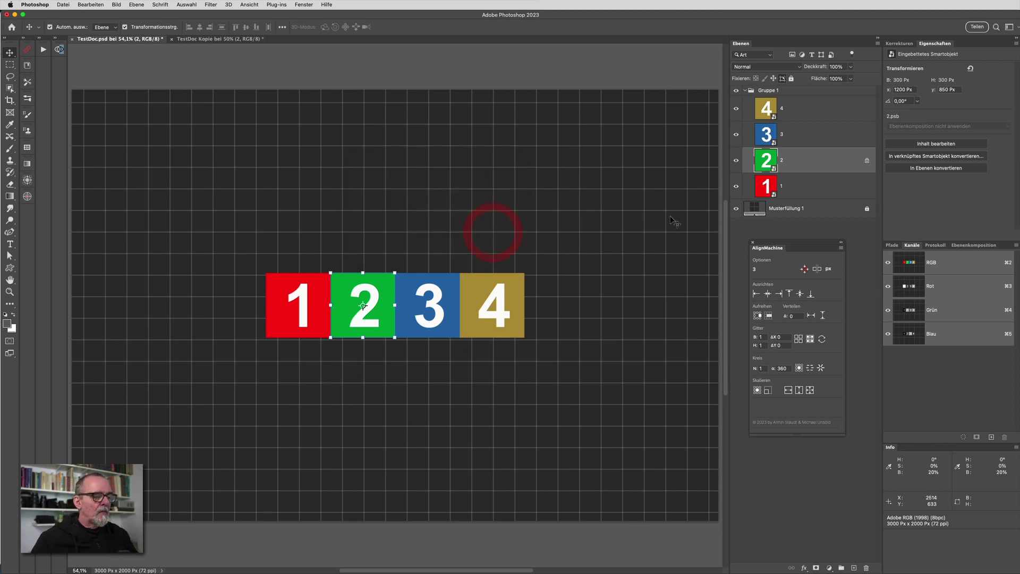
Step: Select tiles 1–4, retry Aufreihen, dismiss the locked-layer error, and bring up the release notes
click(824, 186)
shift+click(825, 109)
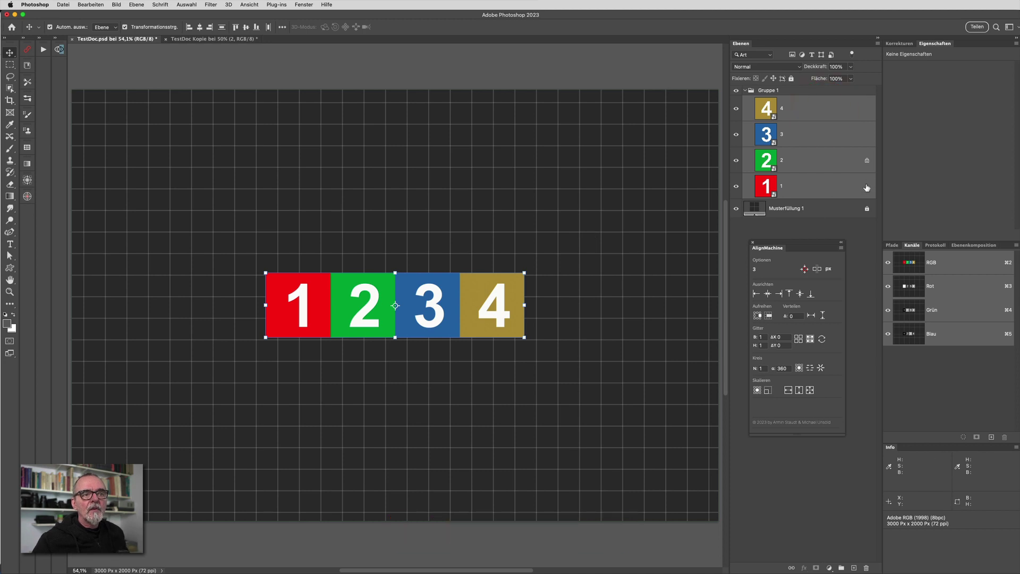
click(769, 316)
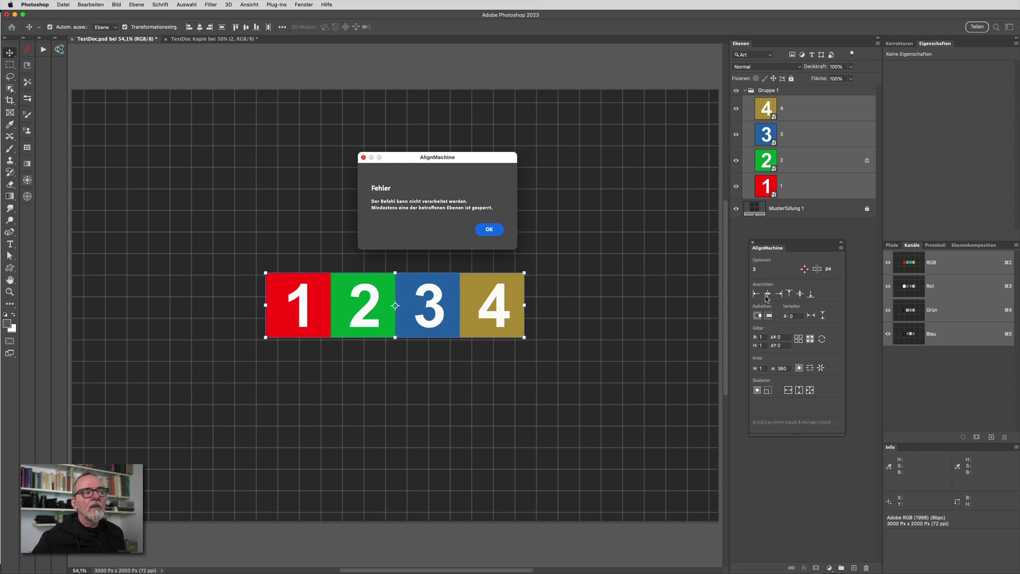
click(490, 229)
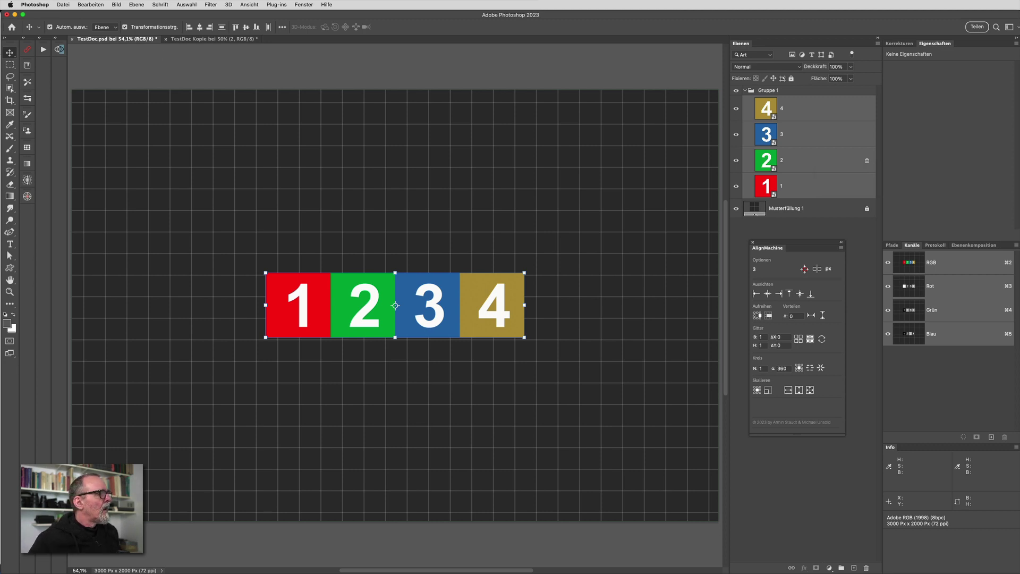
key(super+Tab)
click(410, 161)
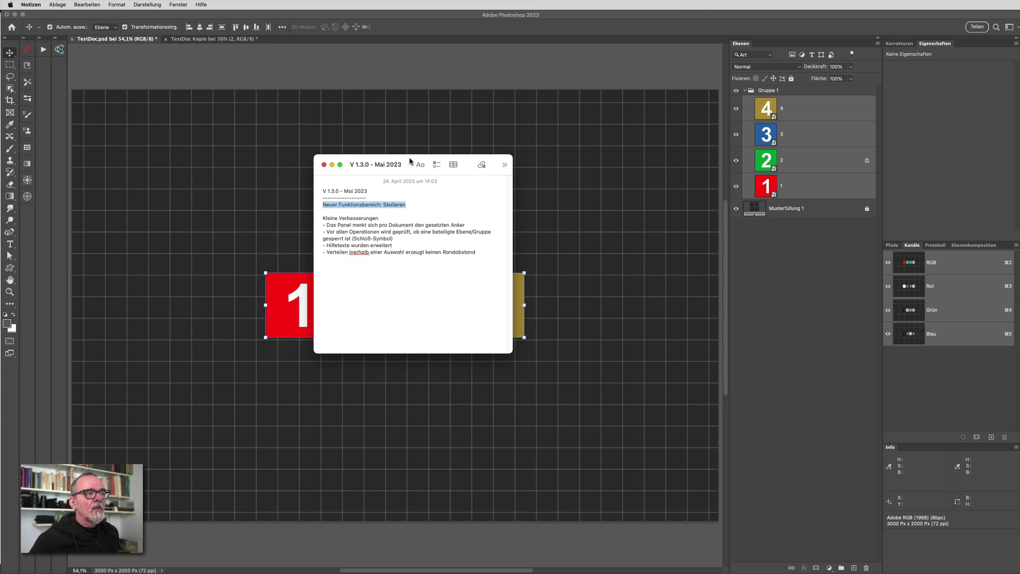
Step: Hide Notes, move the AlignMachine panel onto the canvas, and review the Gitter ΔX and B fields
key(super+w)
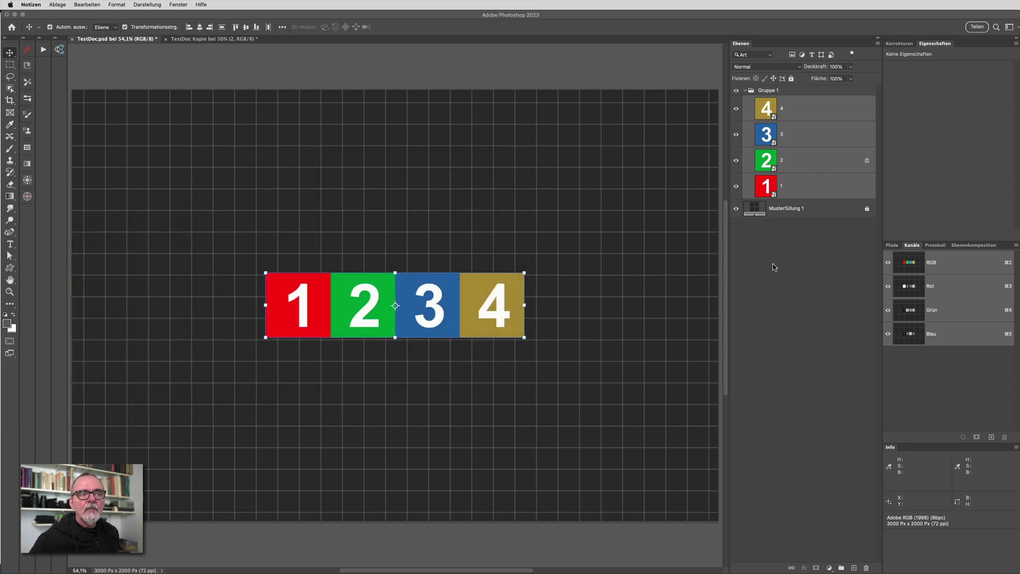
click(773, 264)
drag(770, 248, 385, 212)
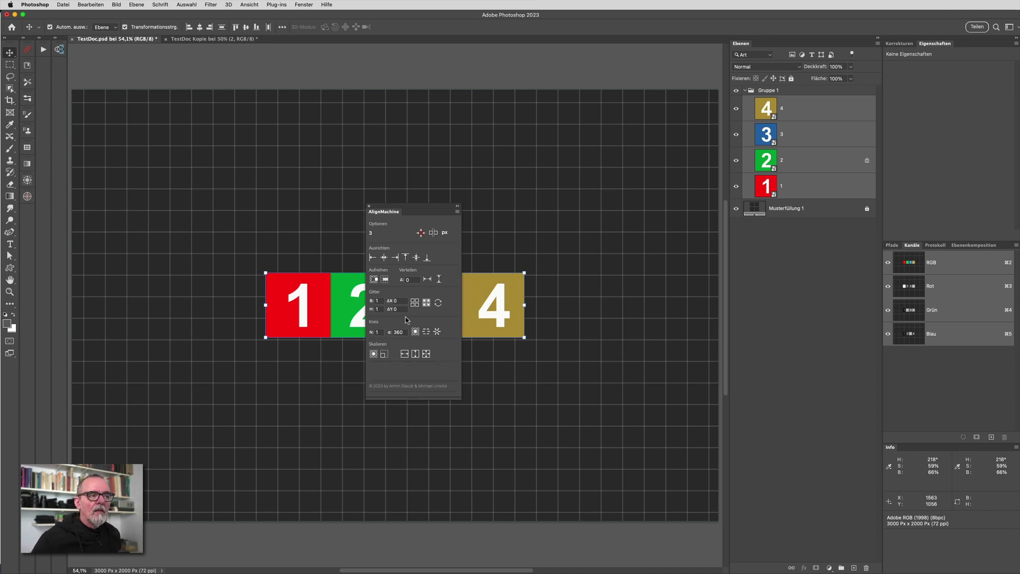
click(395, 301)
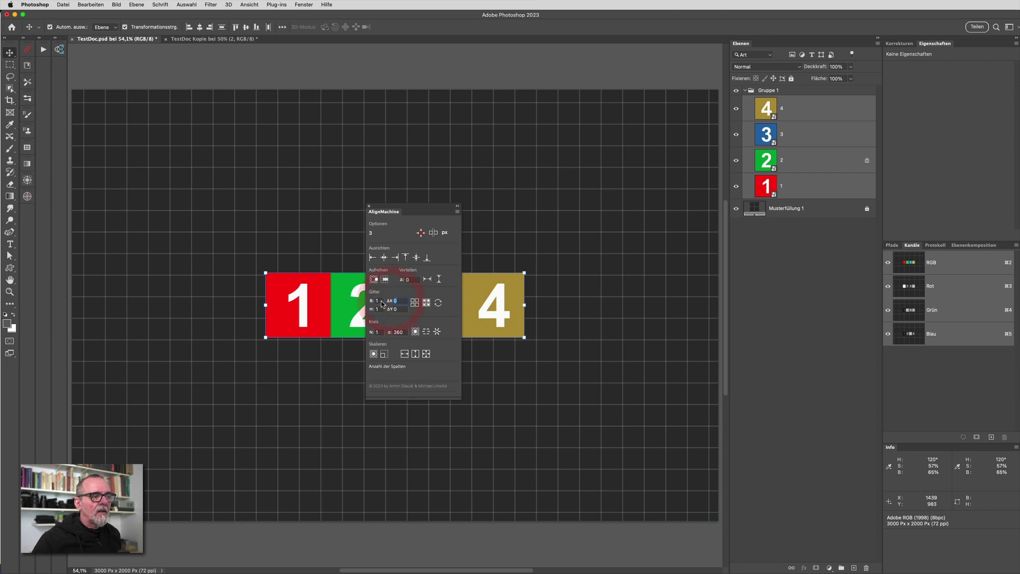
click(377, 301)
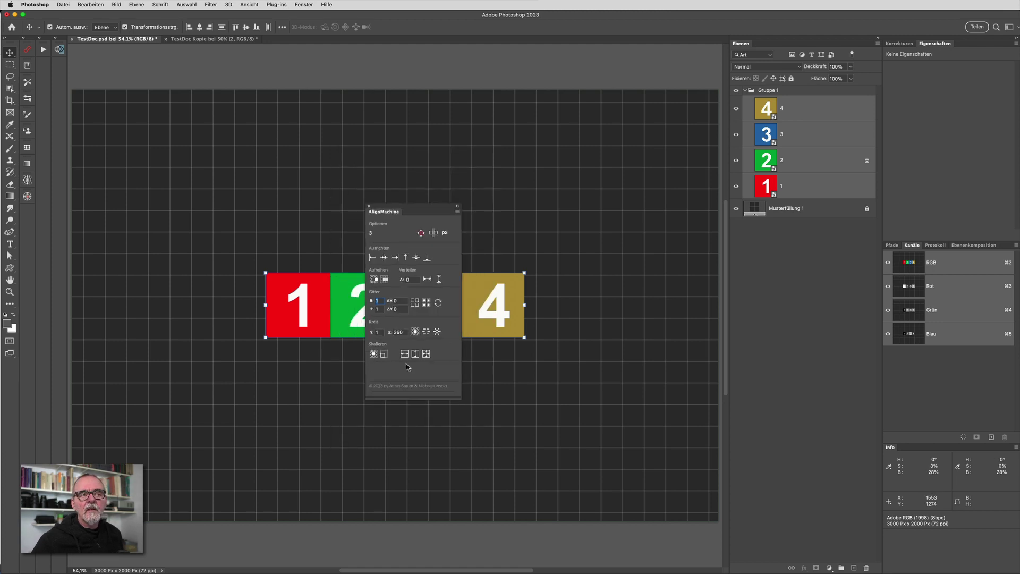
drag(397, 212, 529, 223)
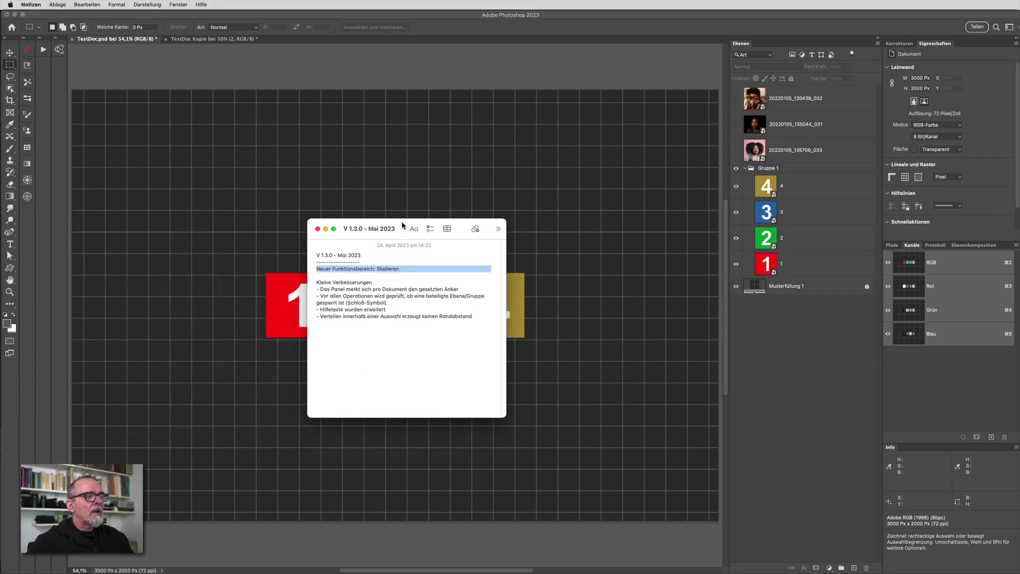
Step: Bring the V 1.3.0 release notes forward and drag the window aside
click(403, 225)
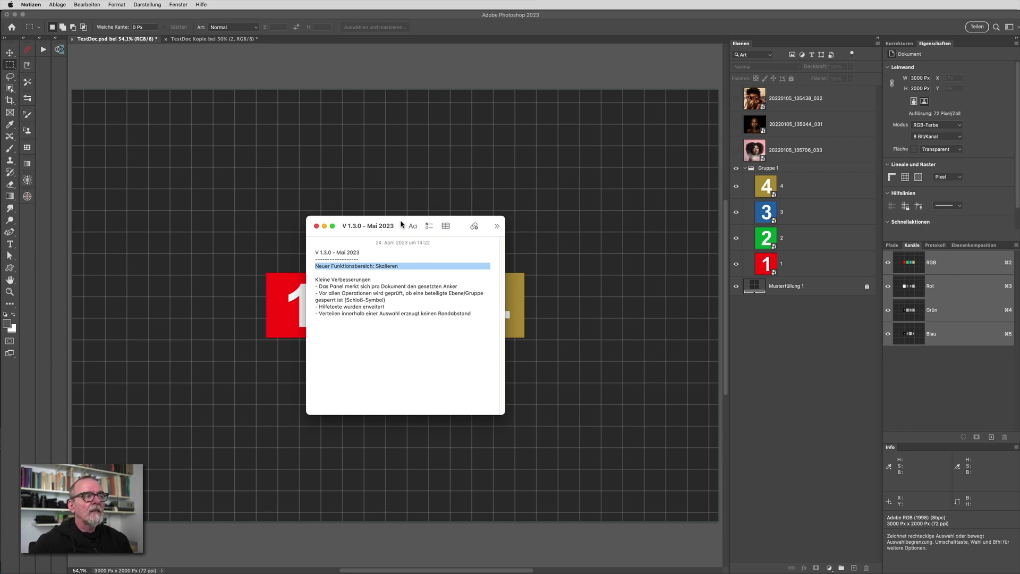
drag(401, 224, 172, 259)
Step: Hide Notes, try horizontal distribution without an anchor, and select tile 1's layer
key(super+w)
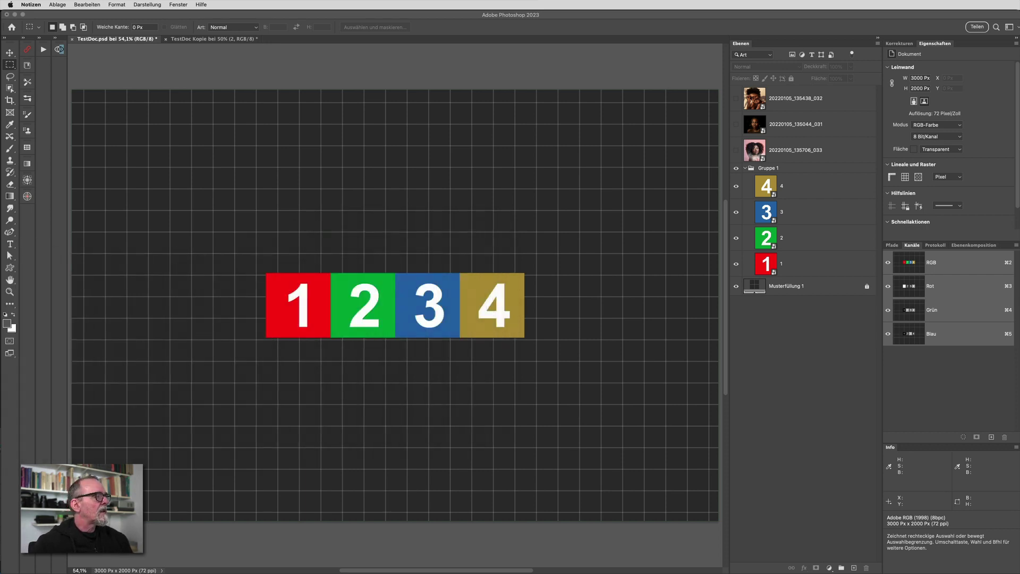
click(806, 350)
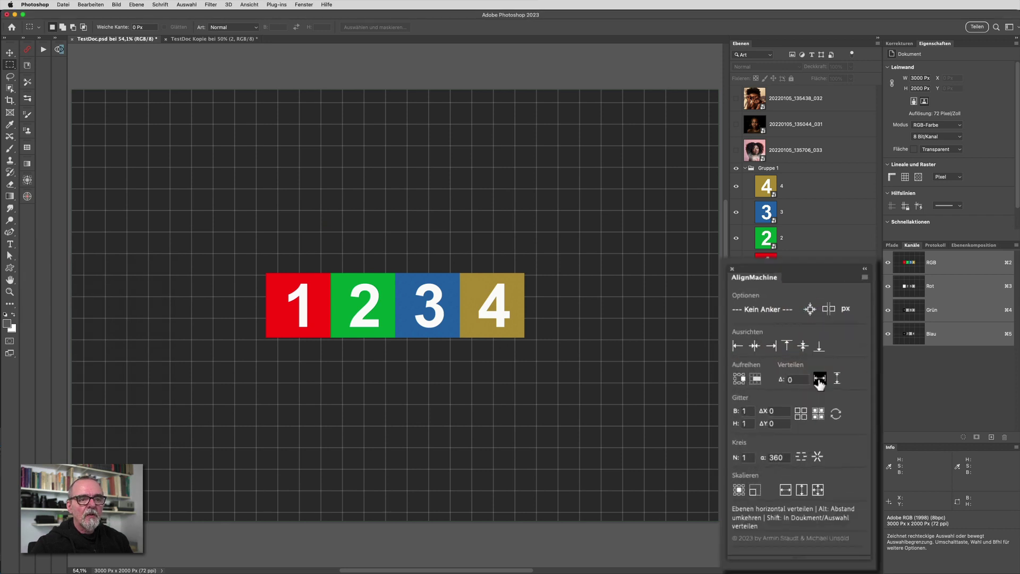
click(820, 381)
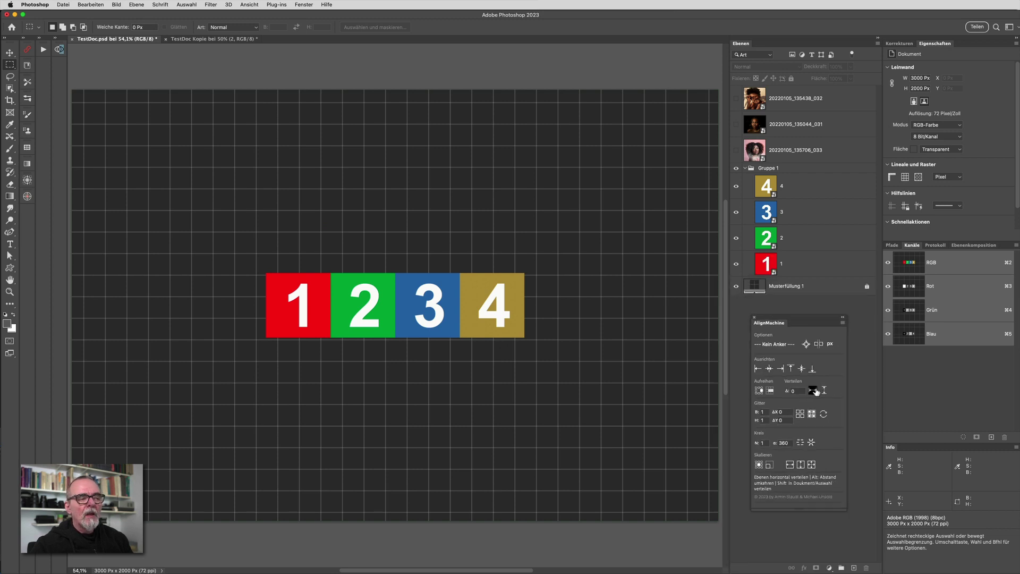
click(808, 264)
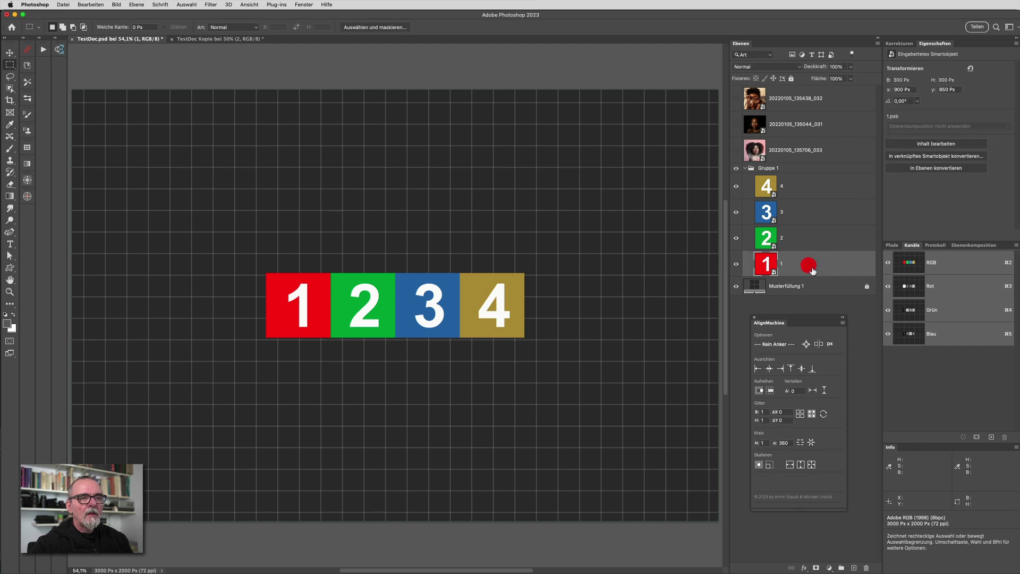
Step: Select tiles 1–4 and distribute them across the document, measuring centre to centre
shift+click(809, 187)
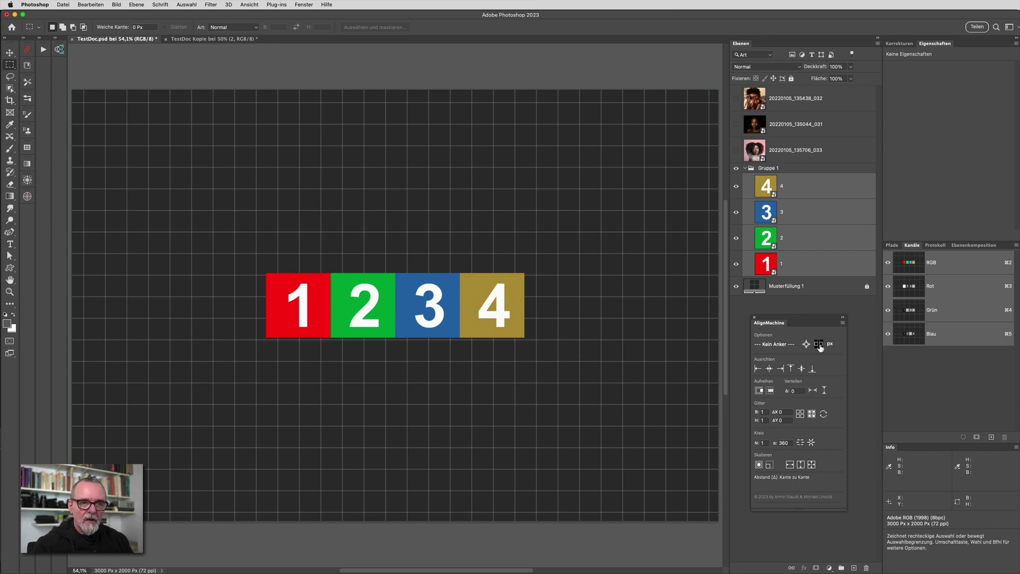
click(819, 346)
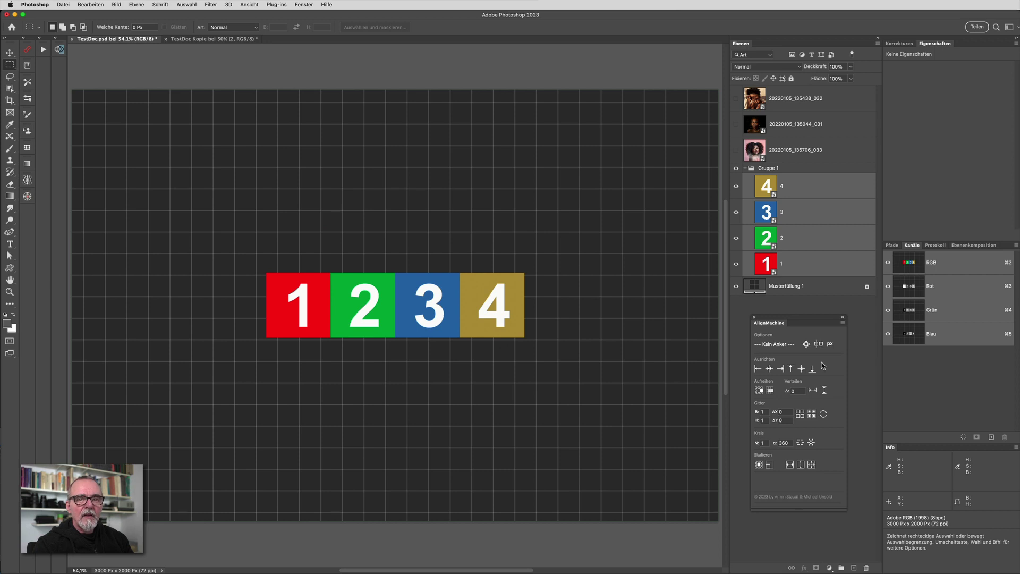
click(819, 344)
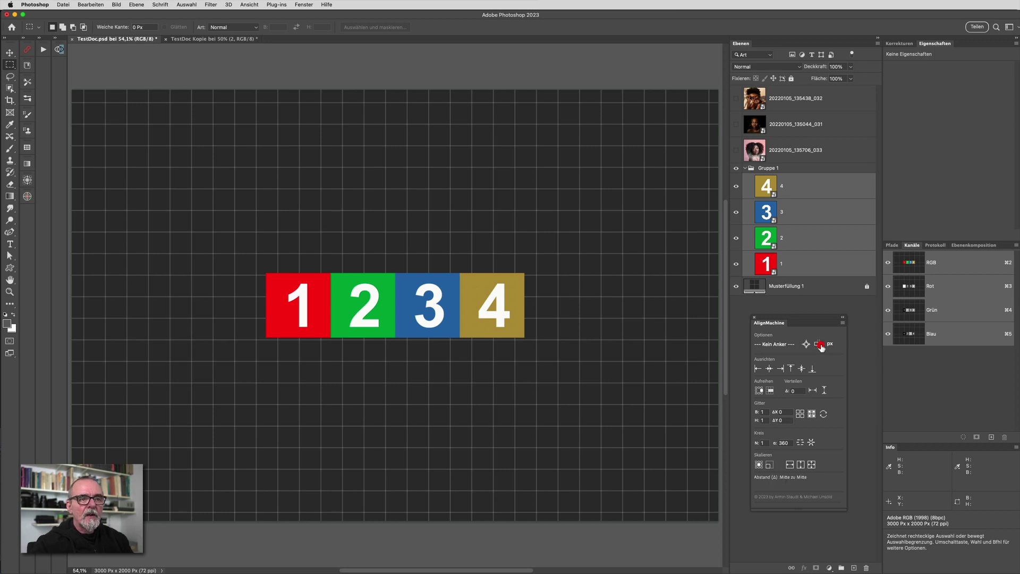
key(shift)
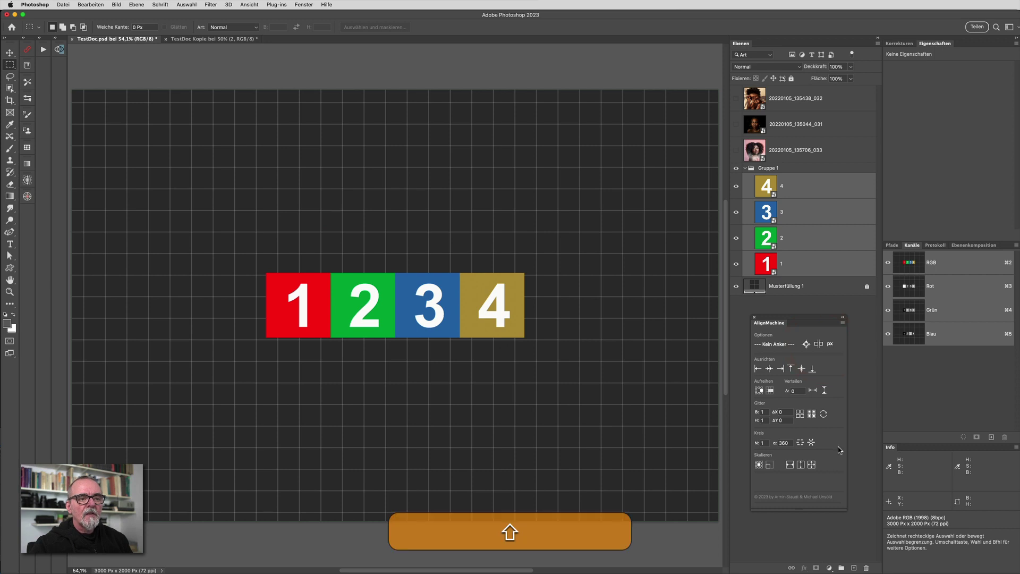
shift+click(814, 391)
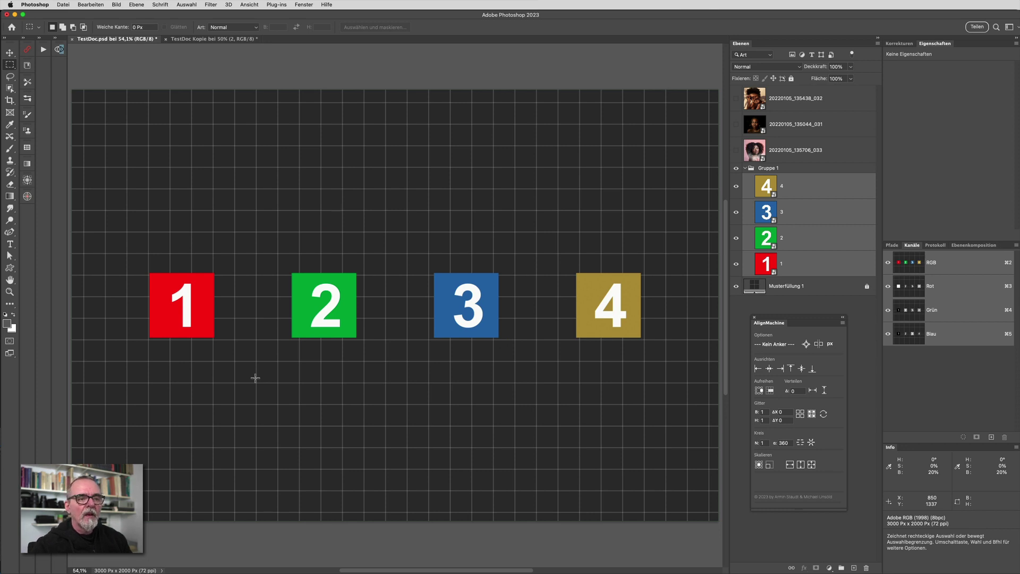
Step: Switch the spacing mode, redistribute the tiles across the whole document, and show rulers
click(819, 345)
key(shift)
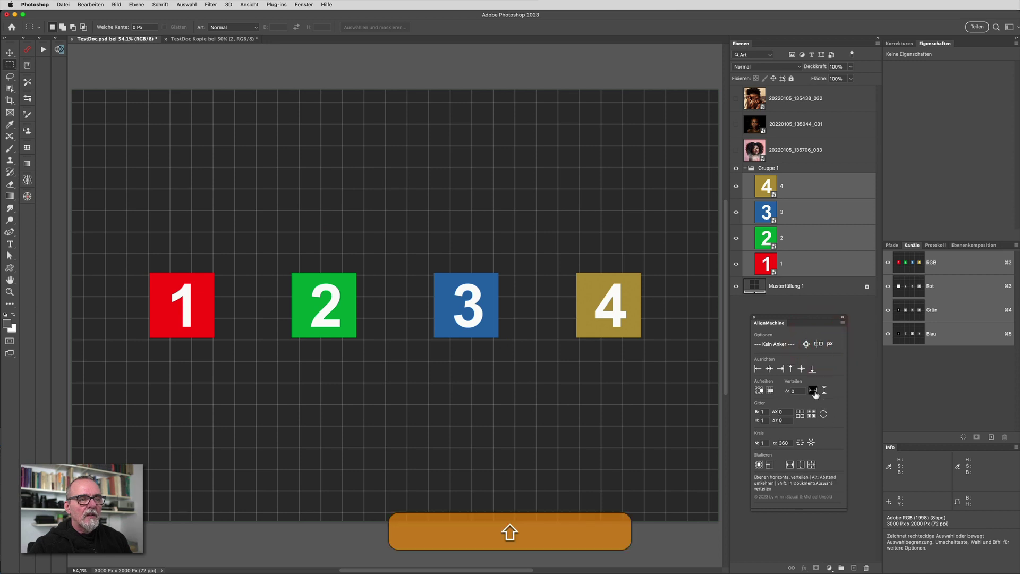
shift+click(814, 392)
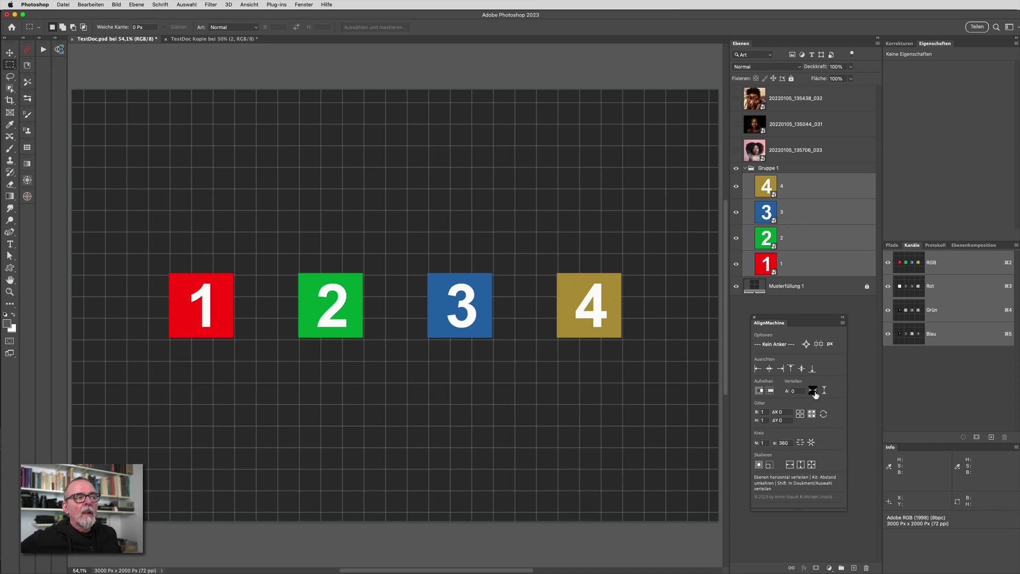
key(super+r)
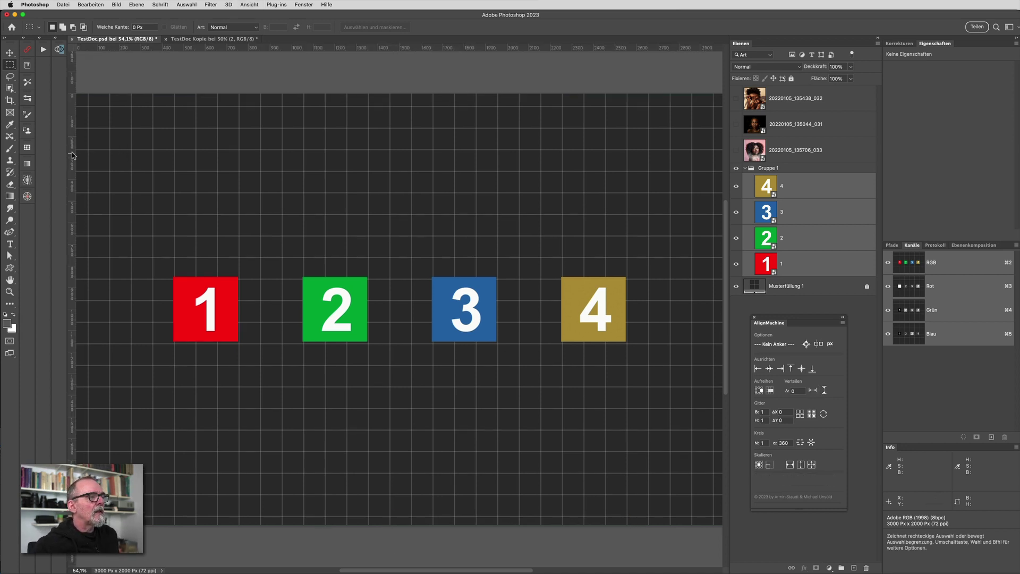
Step: Add vertical guides through tiles 1 and 2, set spacing to Kante zu Kante, hide rulers and guides
mouse_move(72, 152)
mouse_down()
mouse_move(182, 231)
mouse_move(207, 227)
mouse_up()
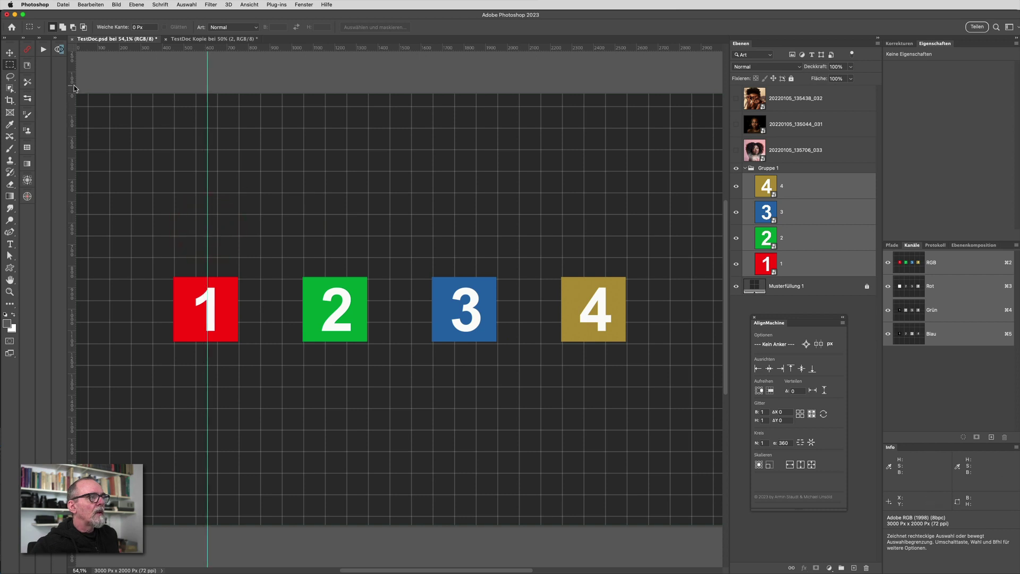
drag(74, 88, 335, 204)
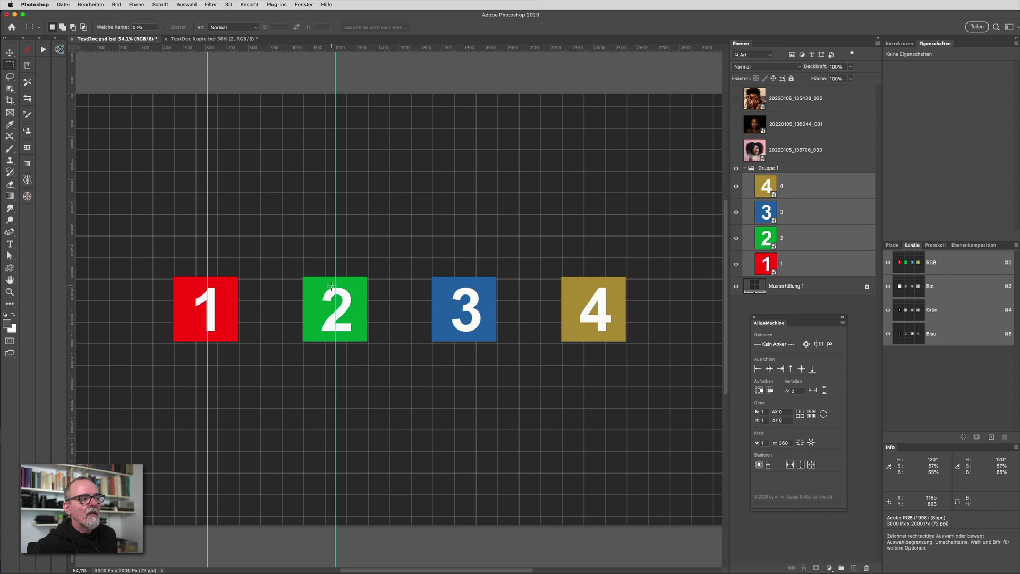
click(822, 346)
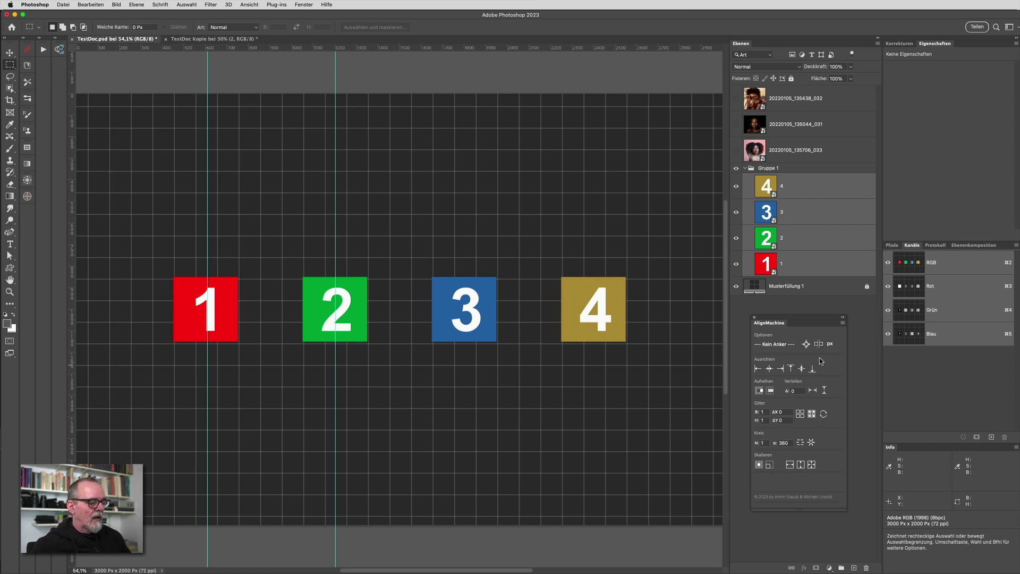
key(super+r)
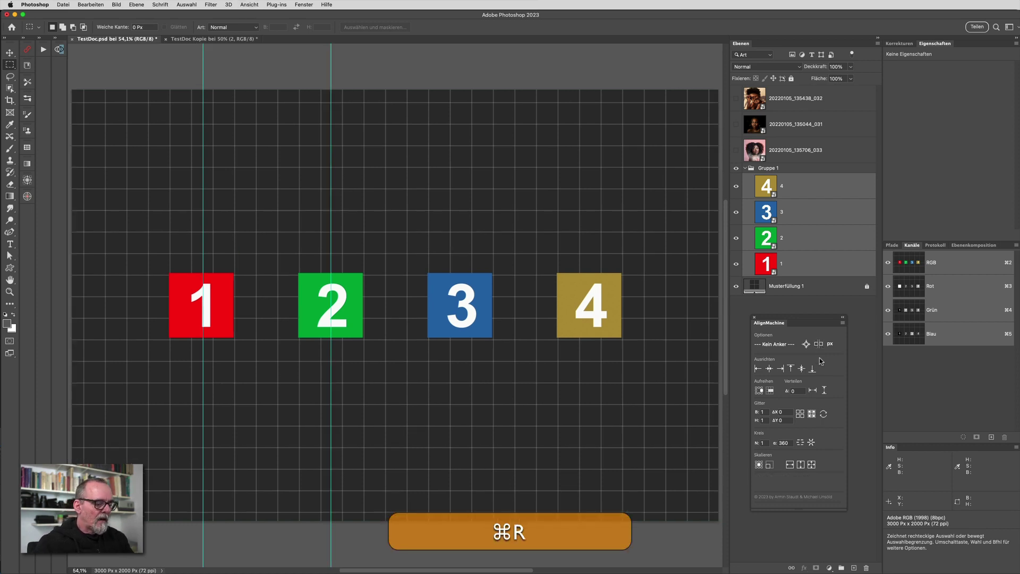
key(super+comma)
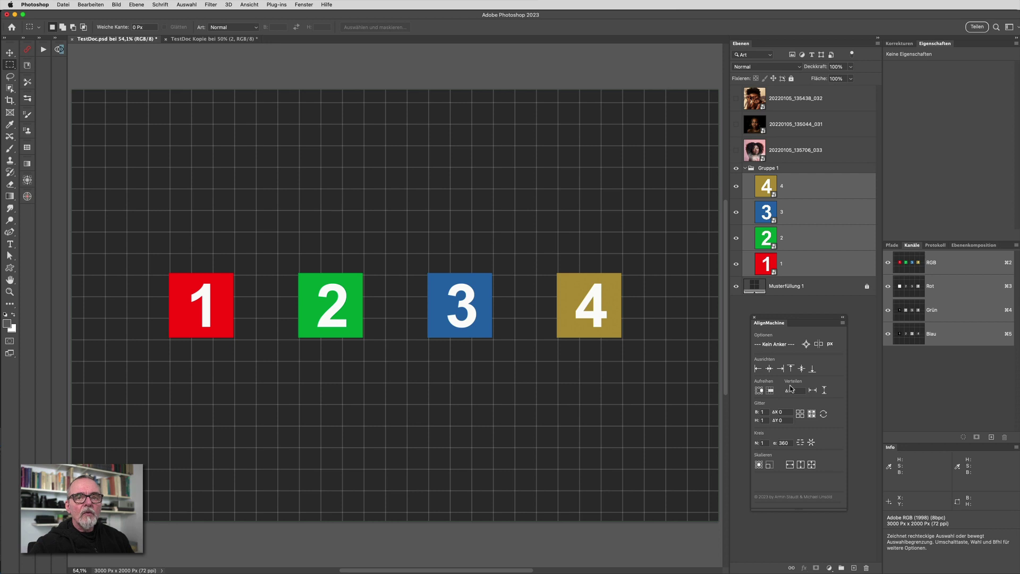
Step: Select the whole canvas, distribute the tiles horizontally across its full width, then deselect
key(super+a)
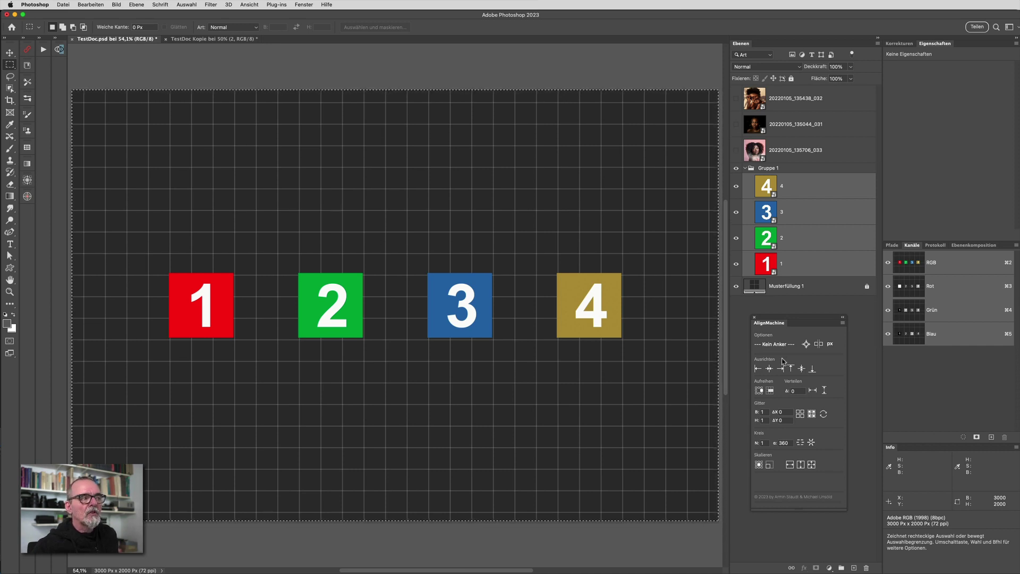
shift+click(814, 392)
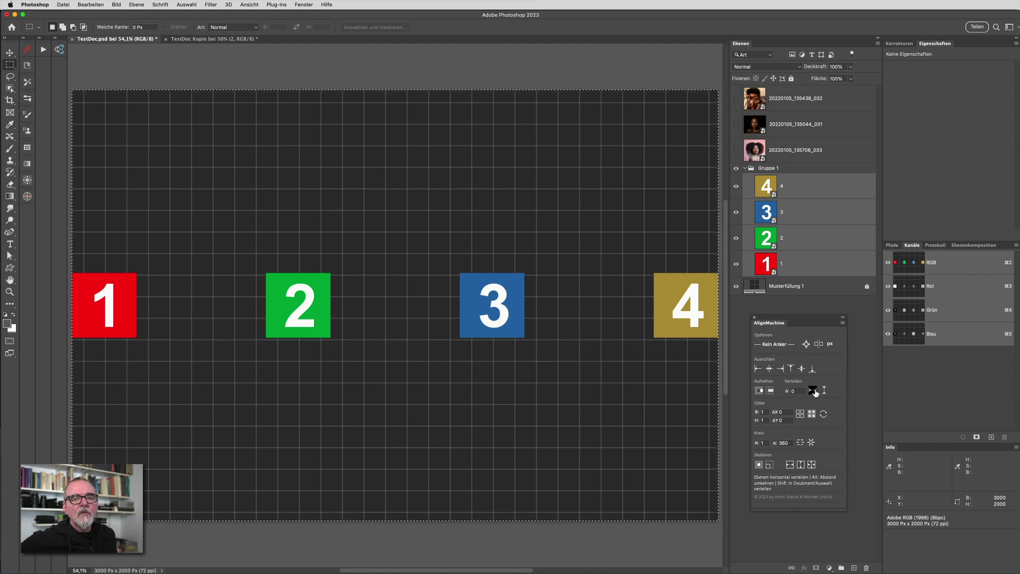
key(super+d)
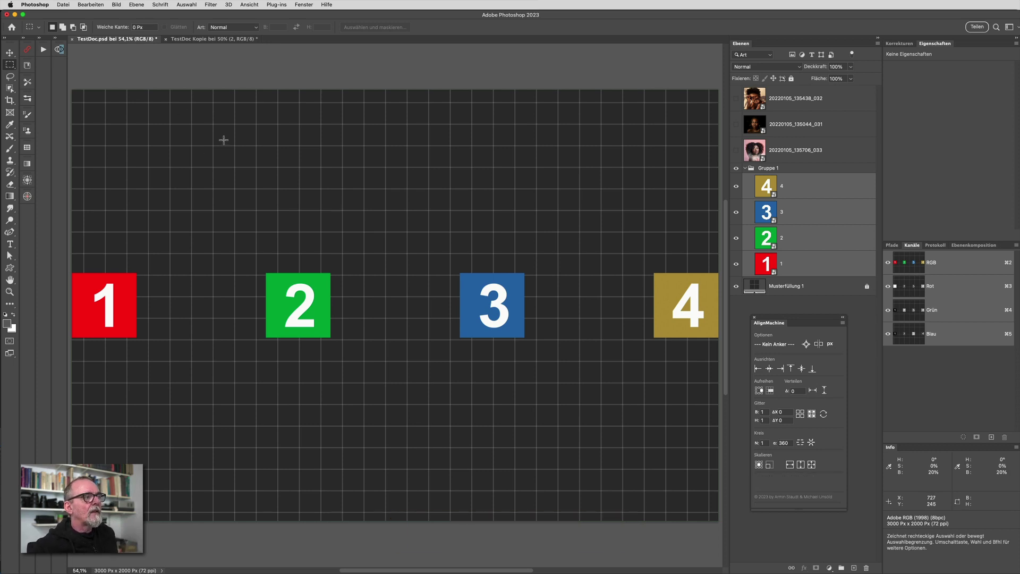
Step: Replace the rectangular selection with a loose Lasso selection across the numbered squares
drag(217, 133, 526, 225)
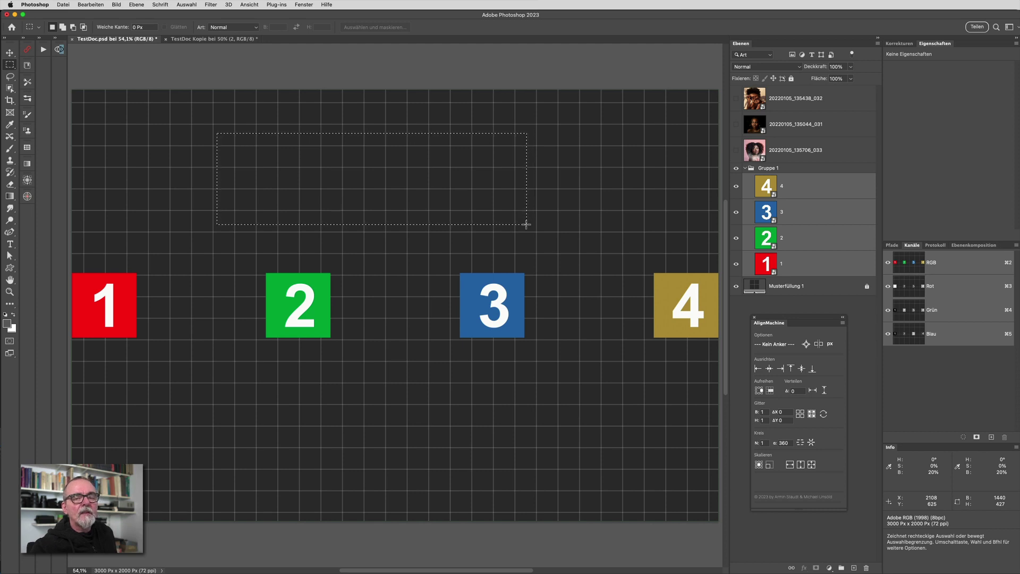
key(super+d)
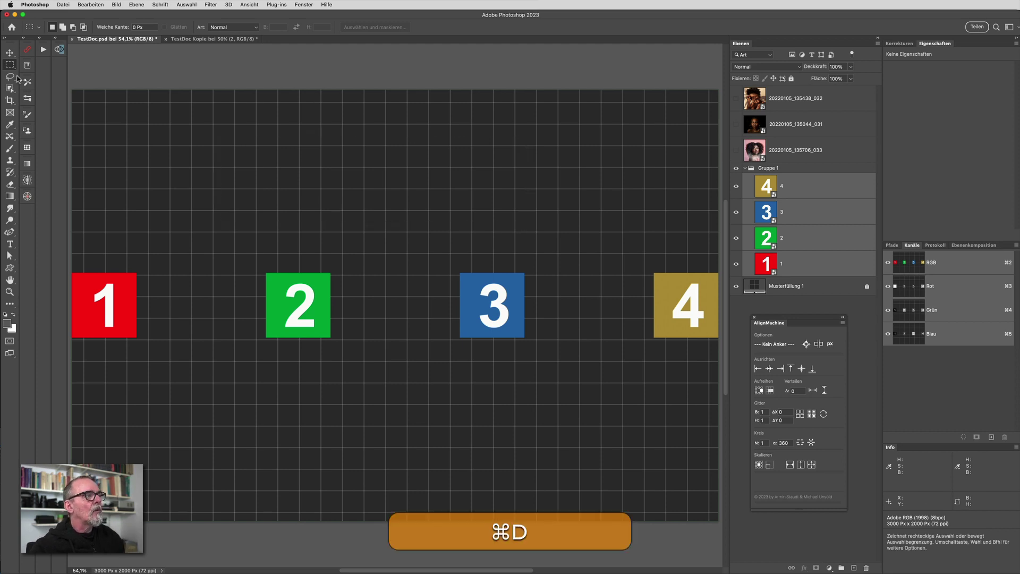
click(10, 76)
mouse_move(293, 146)
mouse_down()
mouse_move(290, 364)
mouse_move(323, 309)
mouse_move(606, 364)
mouse_move(511, 216)
mouse_move(344, 146)
mouse_move(338, 183)
mouse_up()
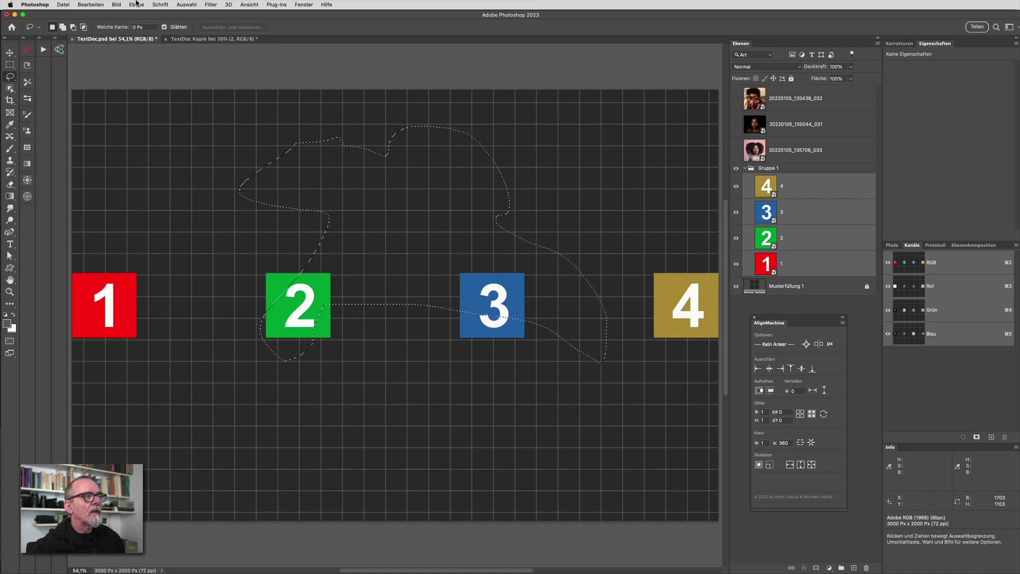
click(187, 5)
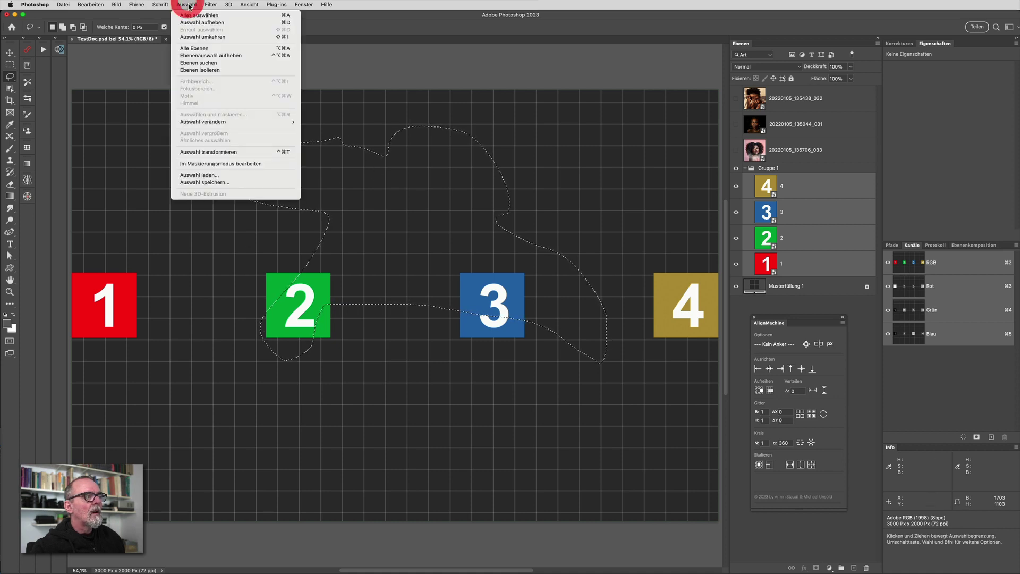
click(205, 153)
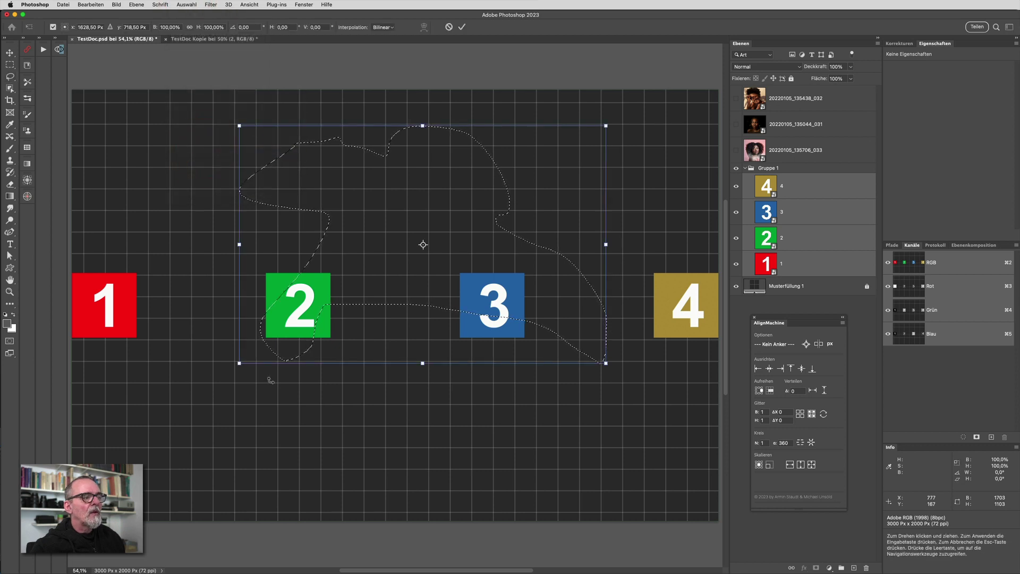
click(450, 27)
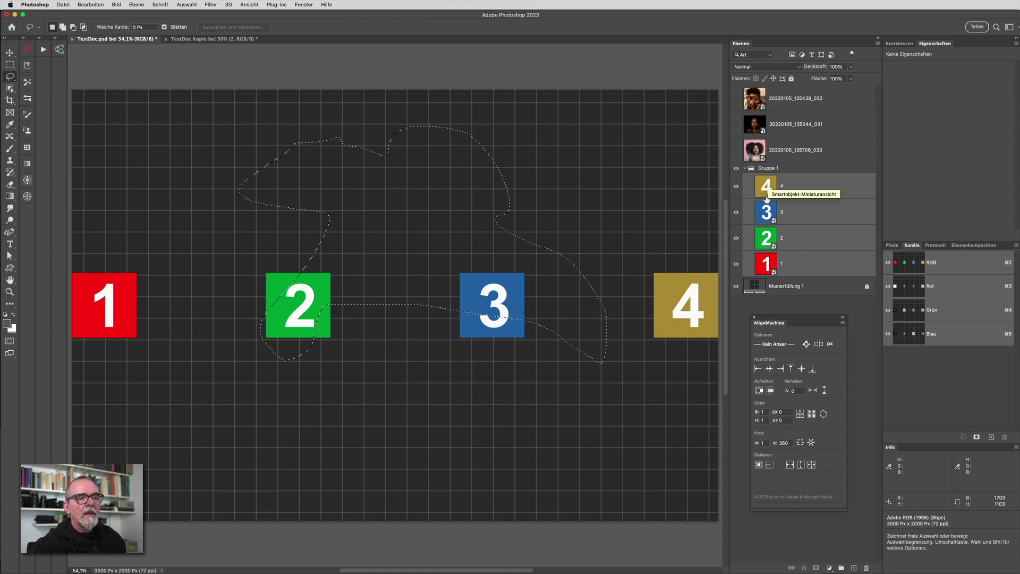
Step: Distribute squares 1–4 evenly across the Lasso selection's width, check its bounds, then deselect
key(shift)
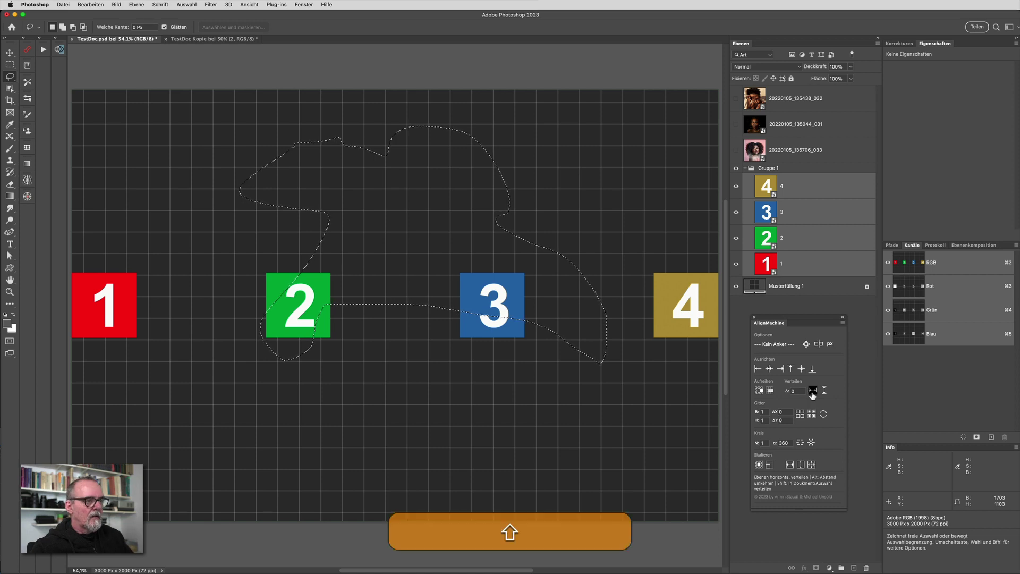
shift+click(812, 392)
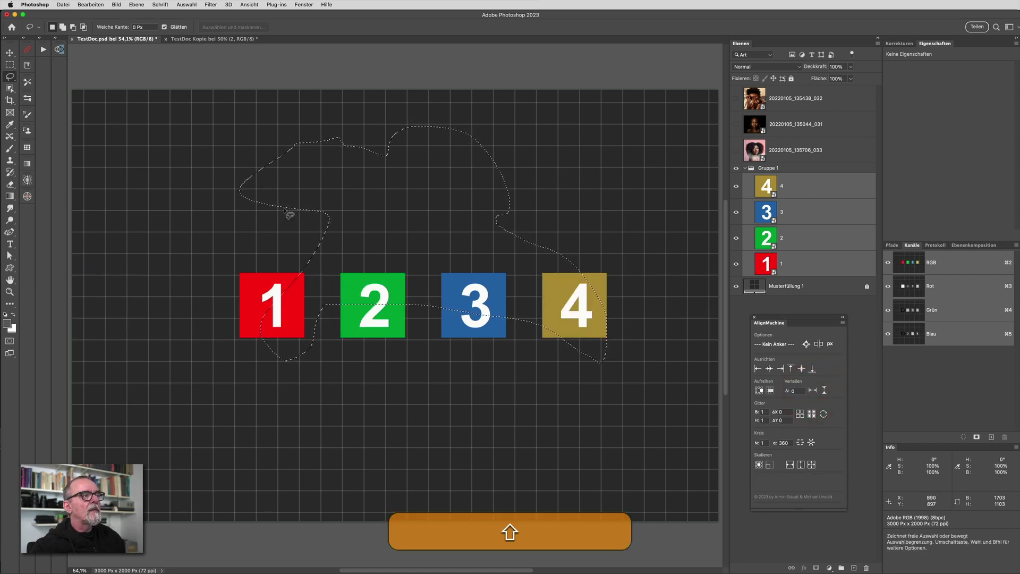
key(ctrl)
key(super+t)
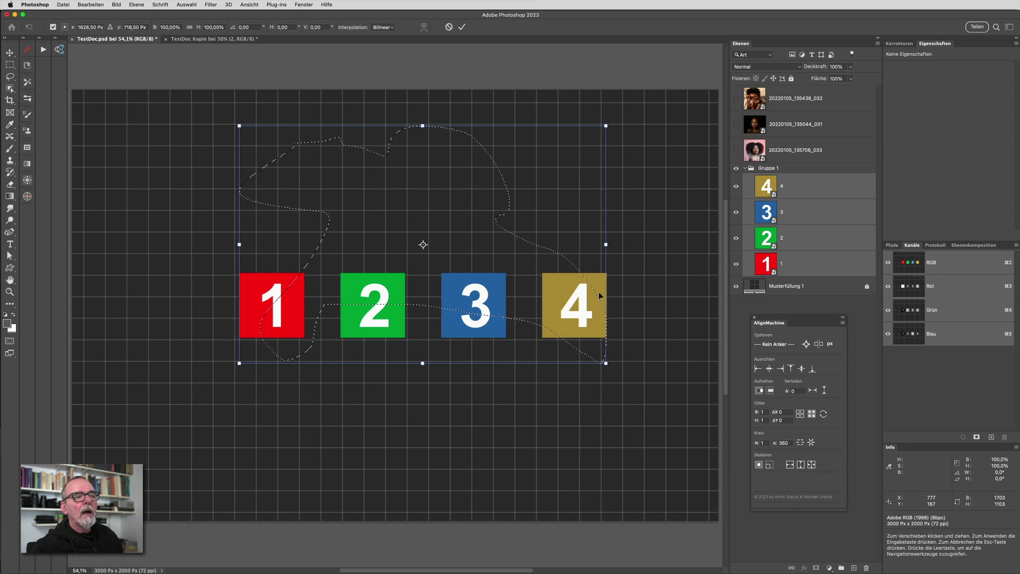
click(448, 27)
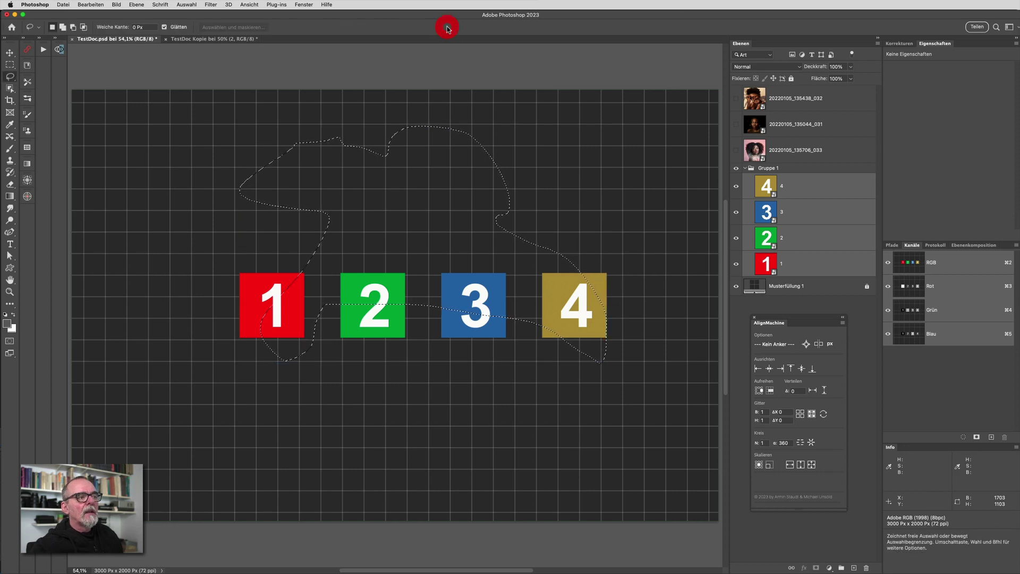
key(super+d)
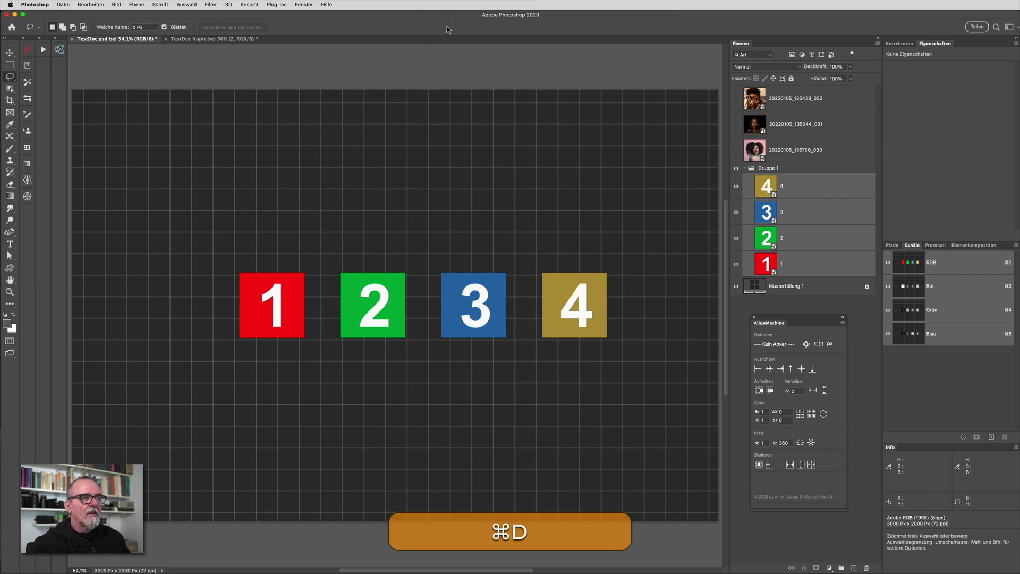
click(9, 65)
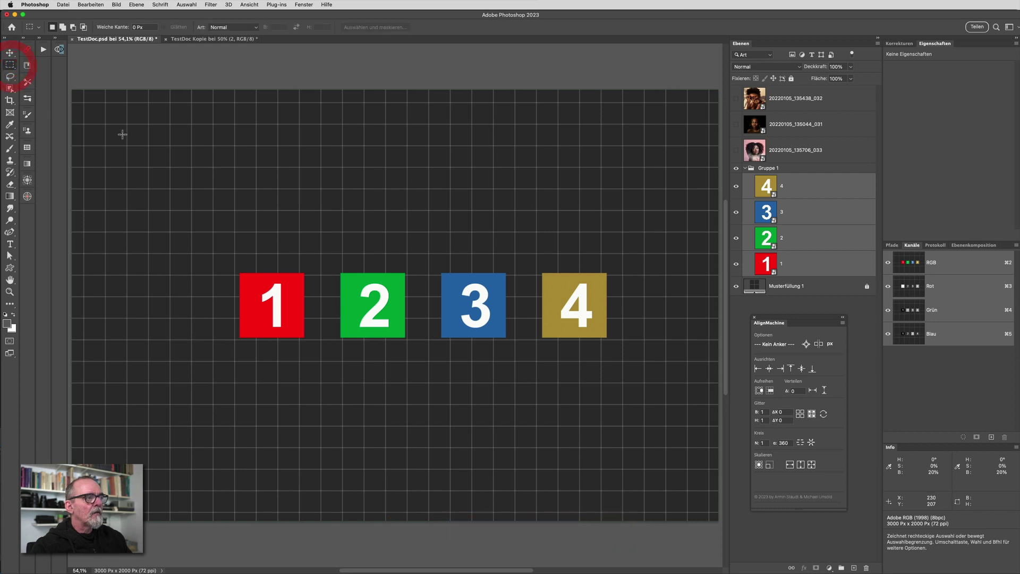
Step: Draw a rectangular selection above the squares and distribute them across its width
mouse_move(120, 127)
mouse_down()
mouse_move(533, 251)
mouse_move(554, 244)
mouse_up()
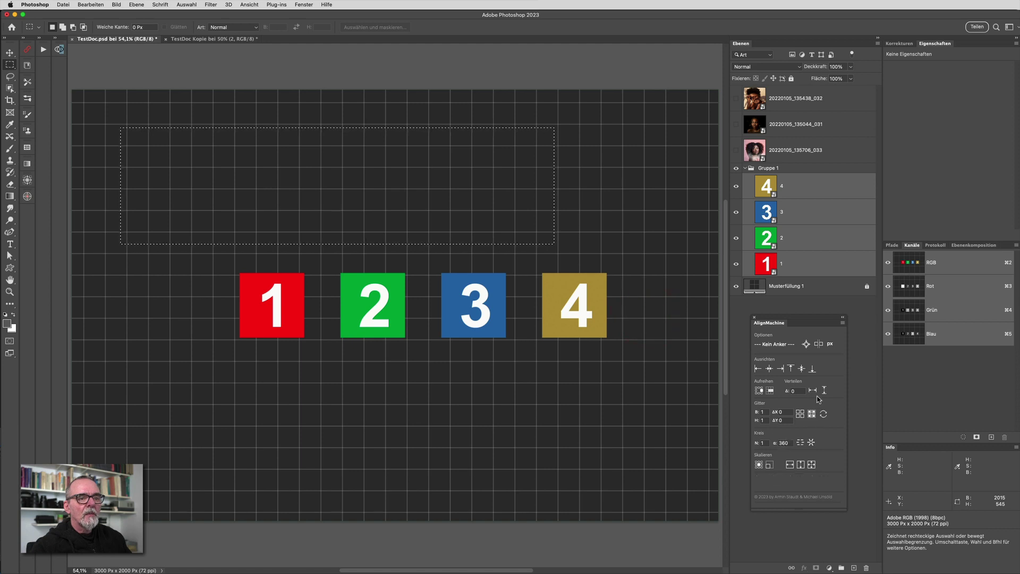
shift+click(813, 391)
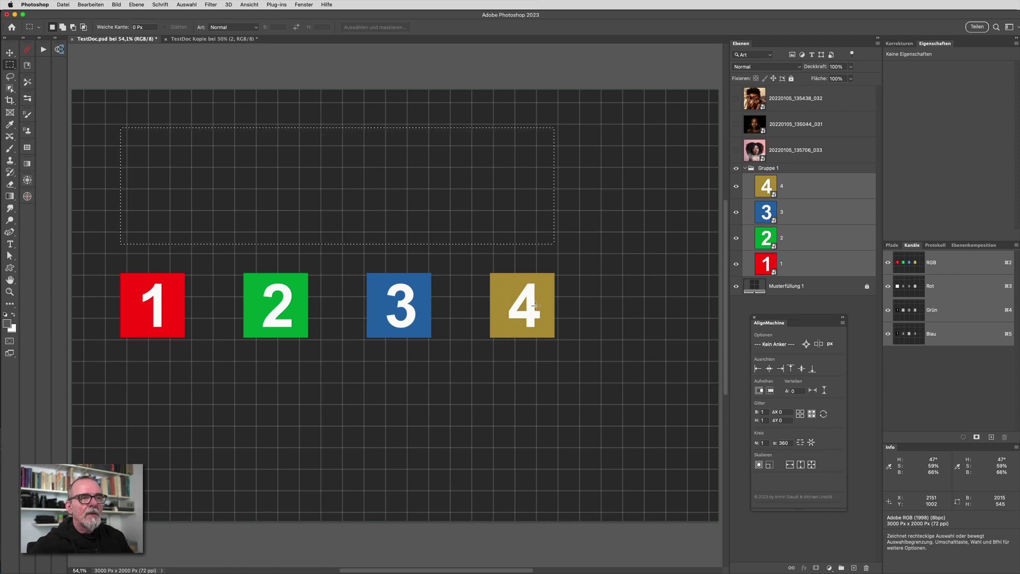
Step: Show the pink-background portrait, load its pixels as a selection, deselect, and hide it again
click(736, 151)
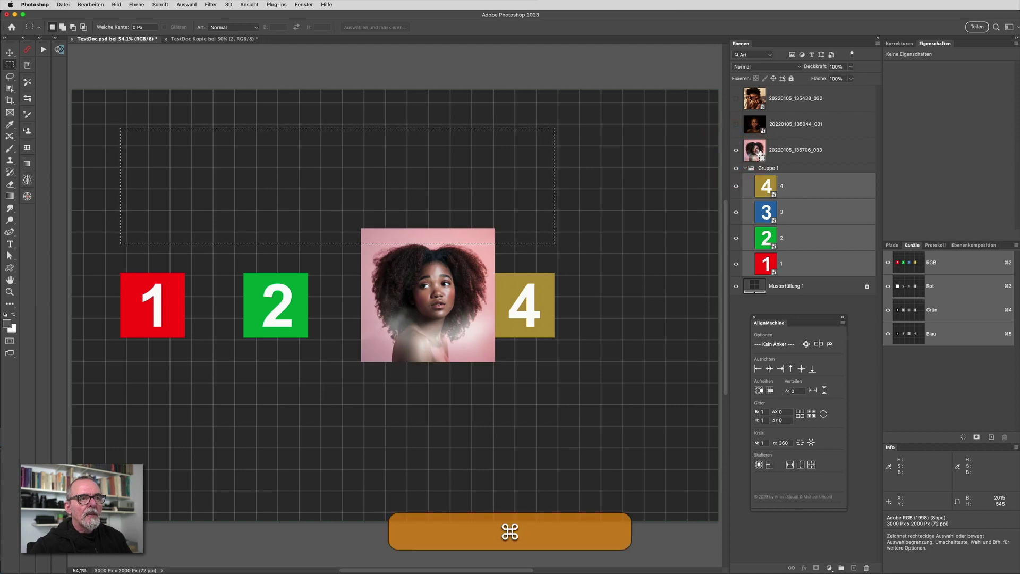
super+click(759, 153)
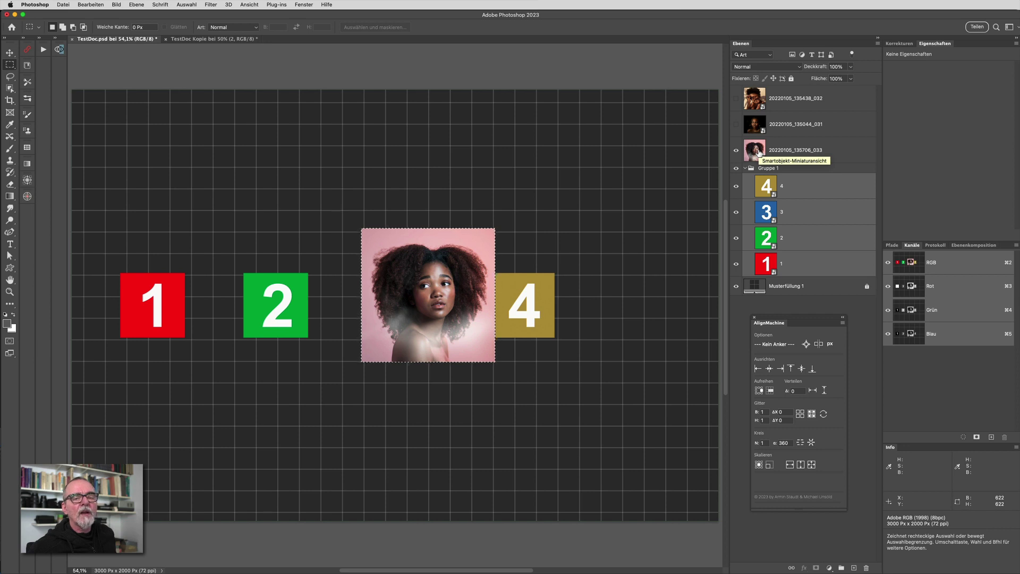
key(super+d)
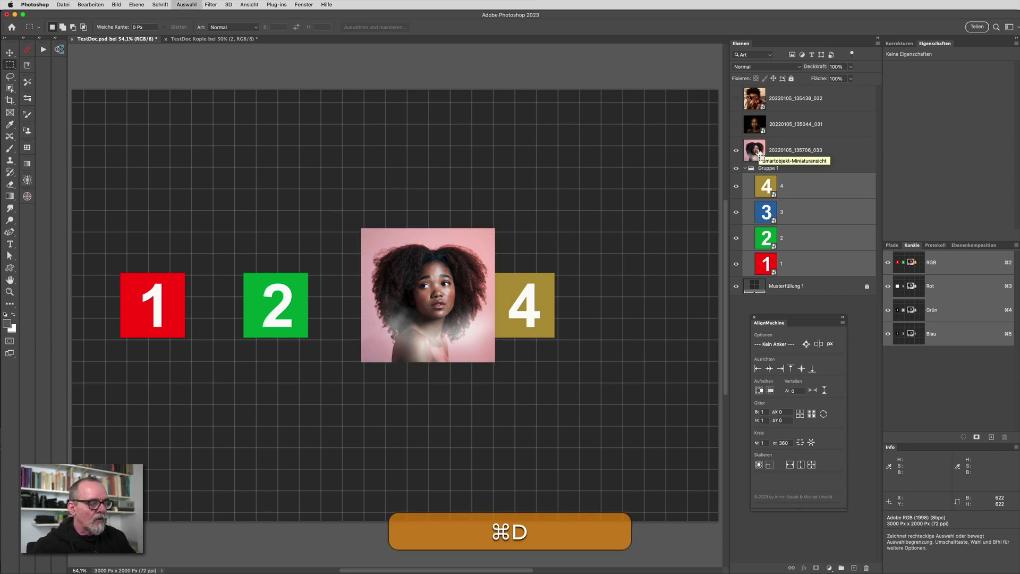
click(735, 152)
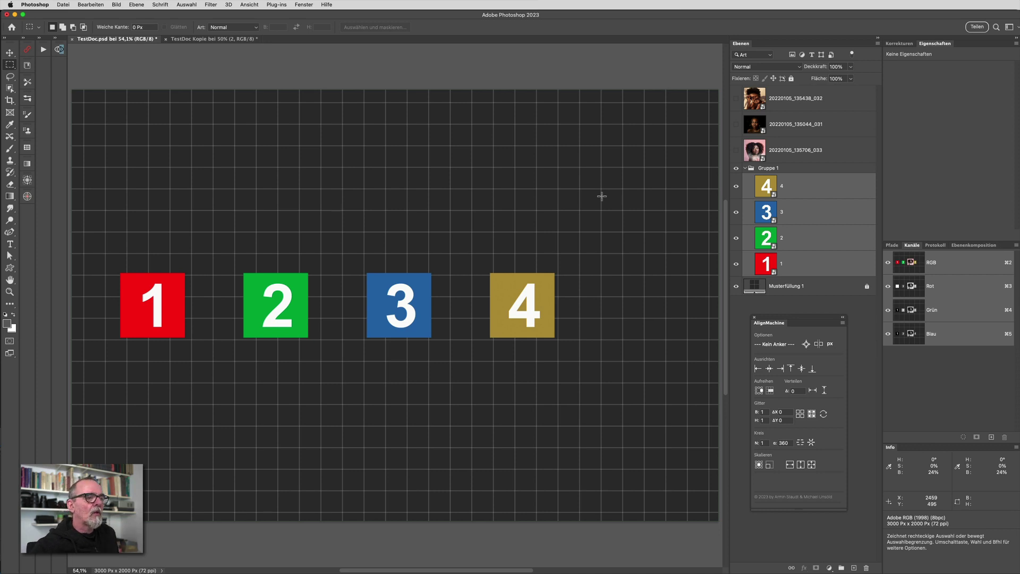
Step: Pack squares 1–4 edge to edge and draw a selection above them
key(ctrl+alt+a)
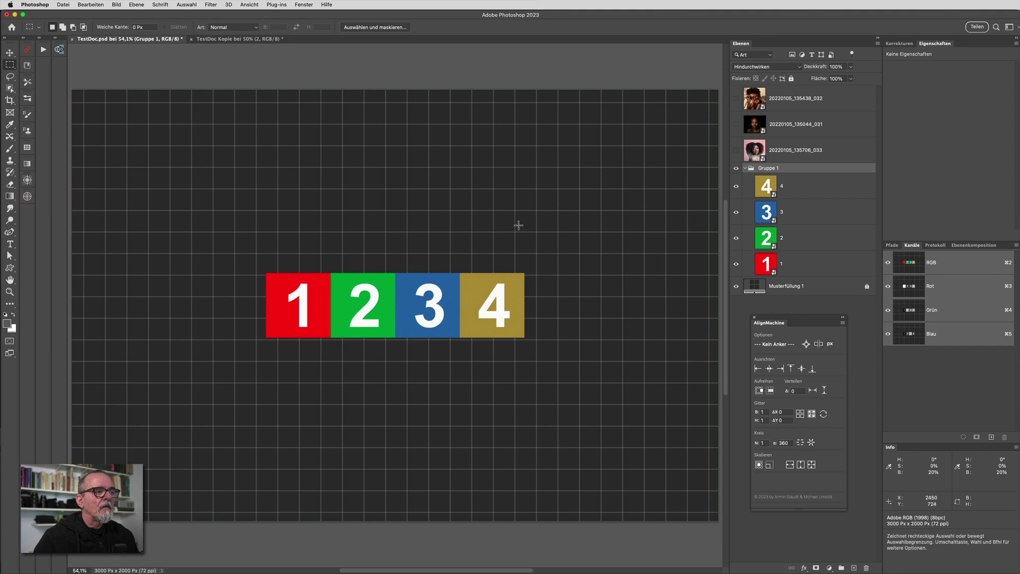
drag(287, 198, 486, 262)
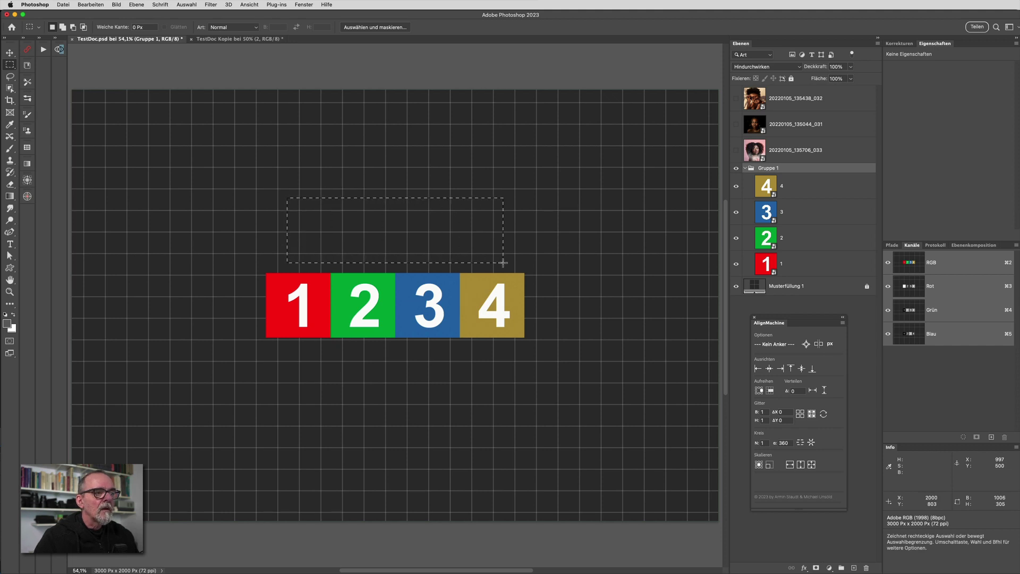
drag(486, 262, 502, 261)
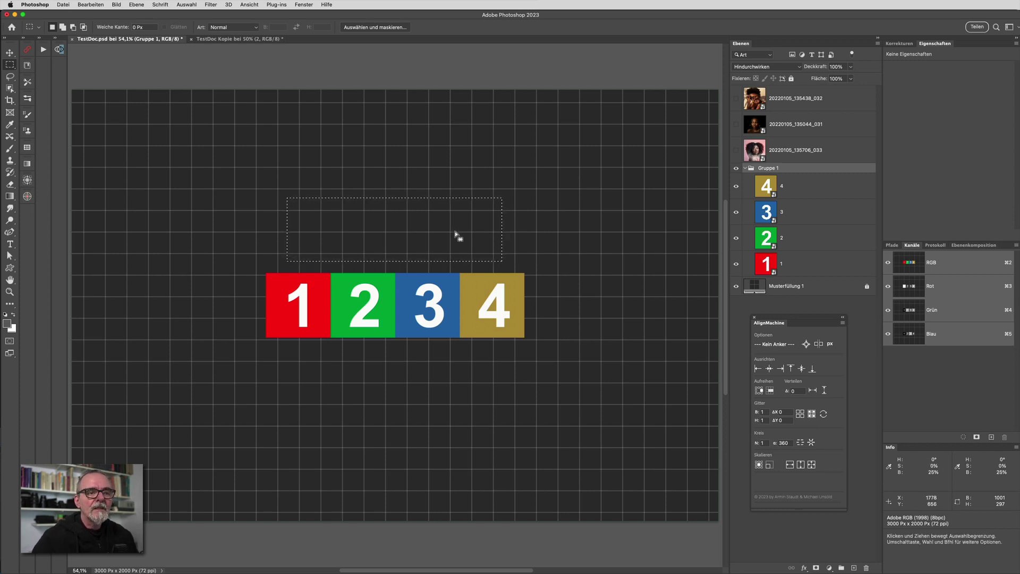
Step: Attempt distributing the squares across the selection and dismiss the Fehler error with OK
key(shift)
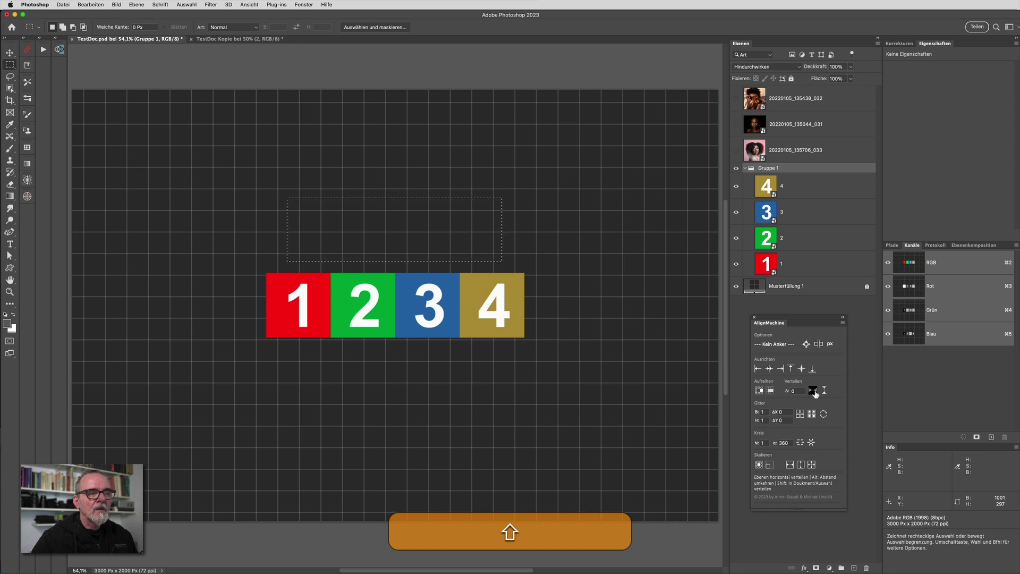
shift+click(814, 391)
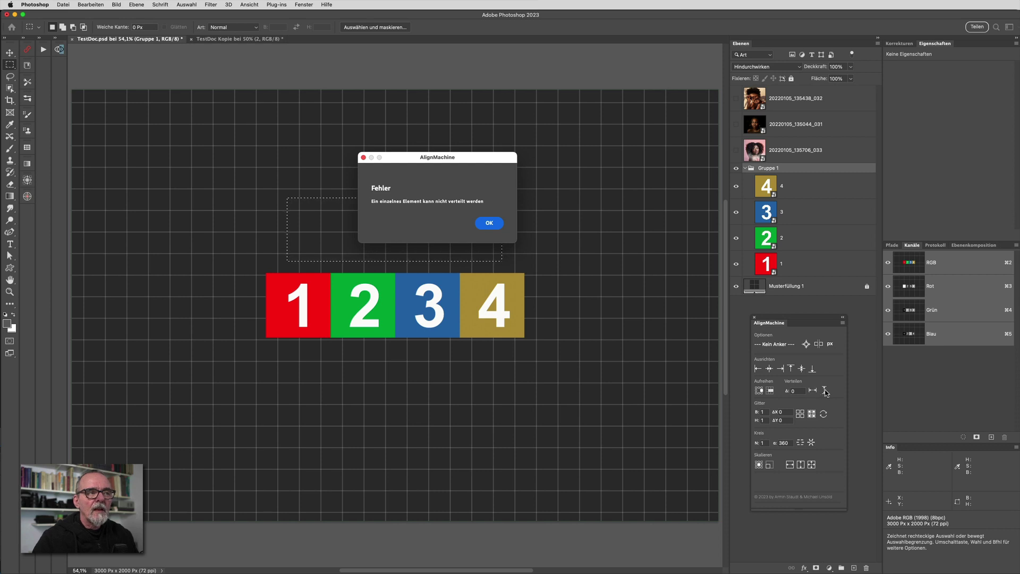
click(490, 222)
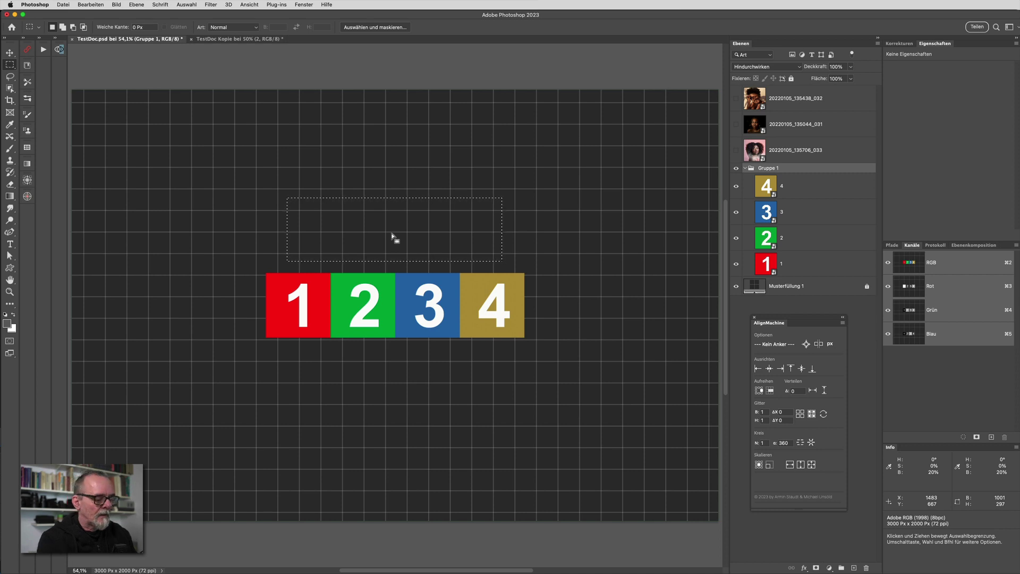
key(ctrl+alt)
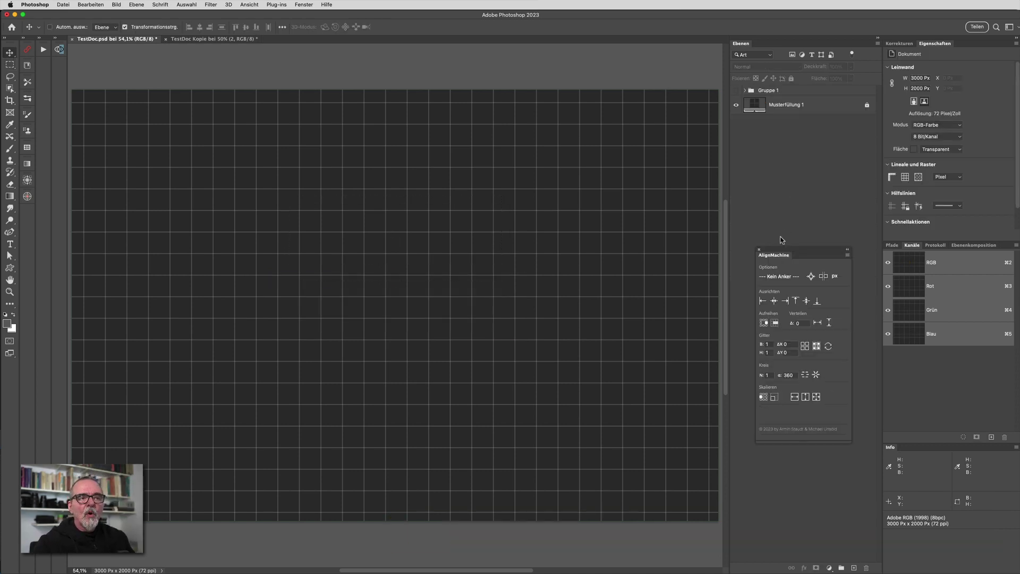
Step: Move the AlignMachine panel aside and back, then Shift-select the three portrait JPGs in Finder
mouse_move(777, 256)
mouse_down()
mouse_move(428, 244)
mouse_move(373, 184)
mouse_up()
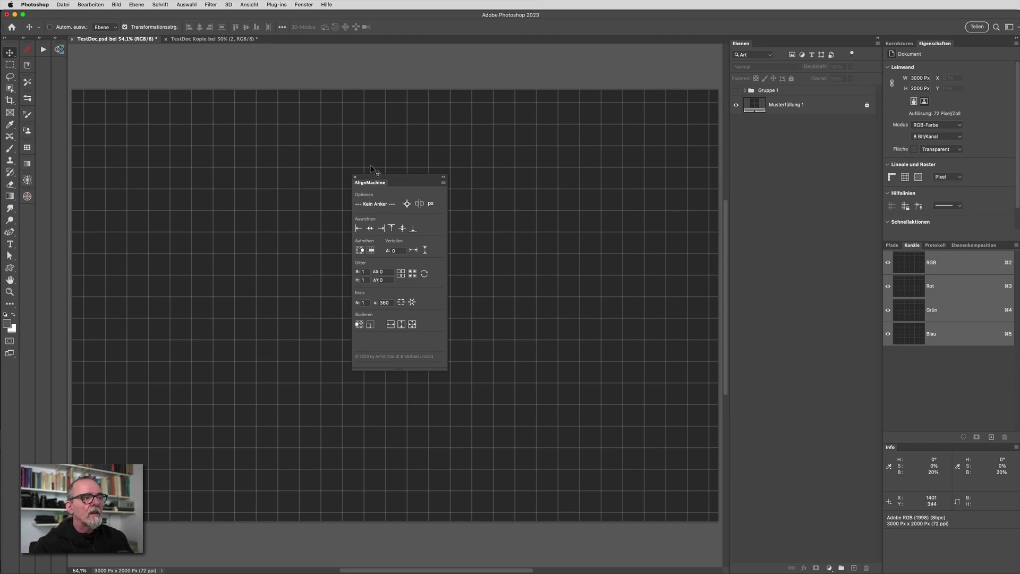
drag(373, 185, 785, 270)
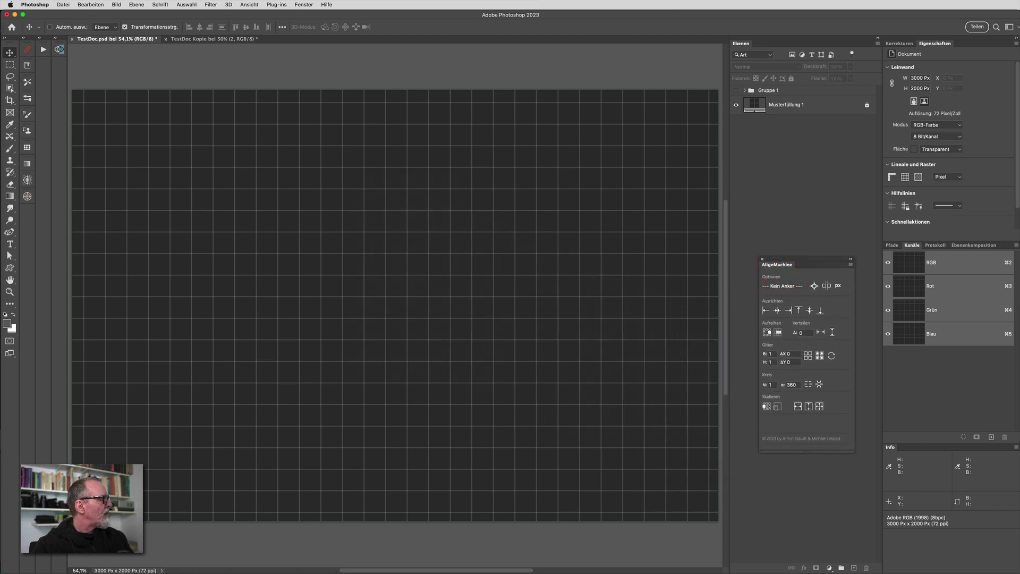
key(super+Tab)
key(shift)
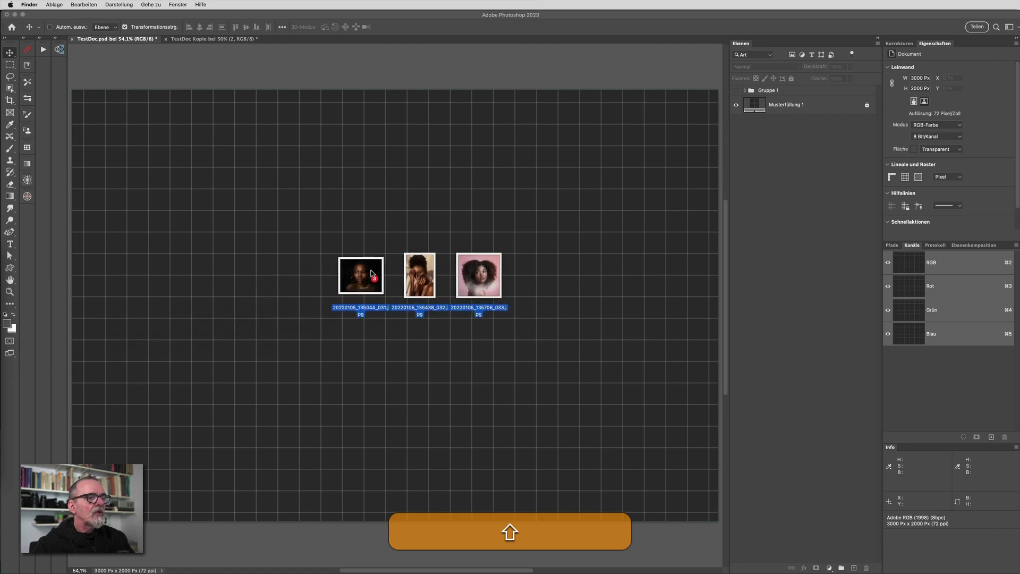
Step: Drop the three portrait photos onto the canvas, confirming each placement
drag(8, 365, 371, 270)
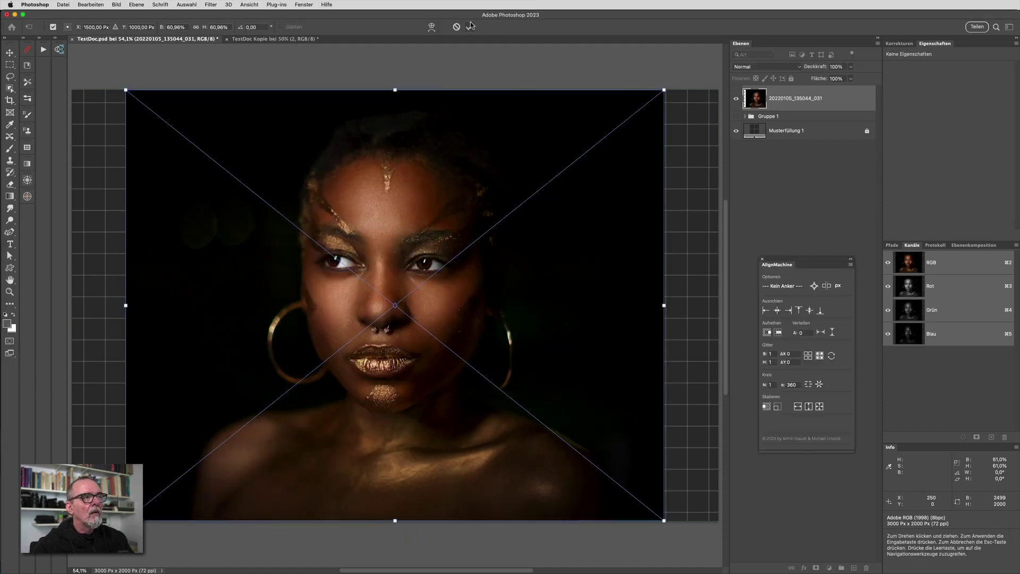
click(469, 27)
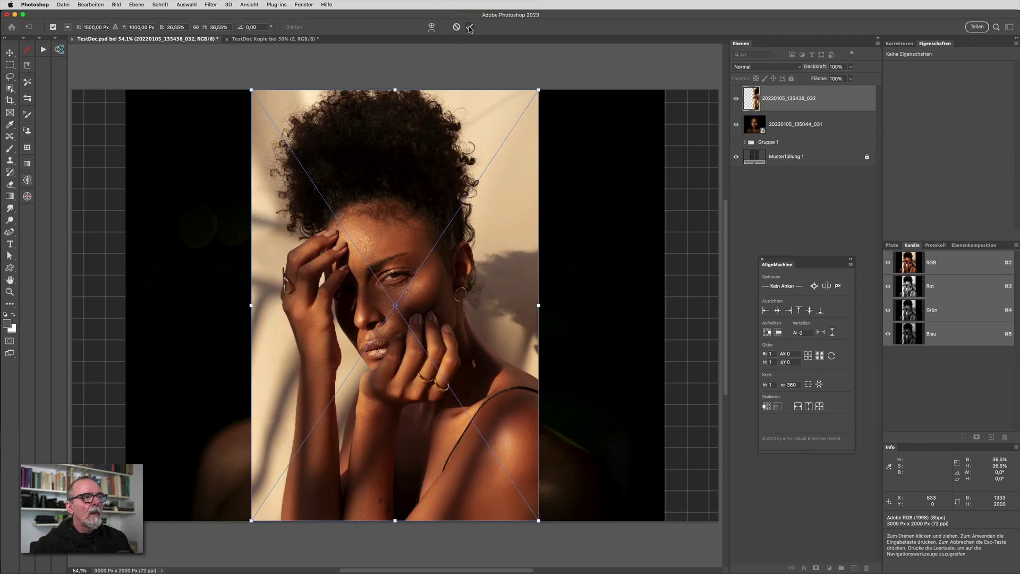
click(469, 27)
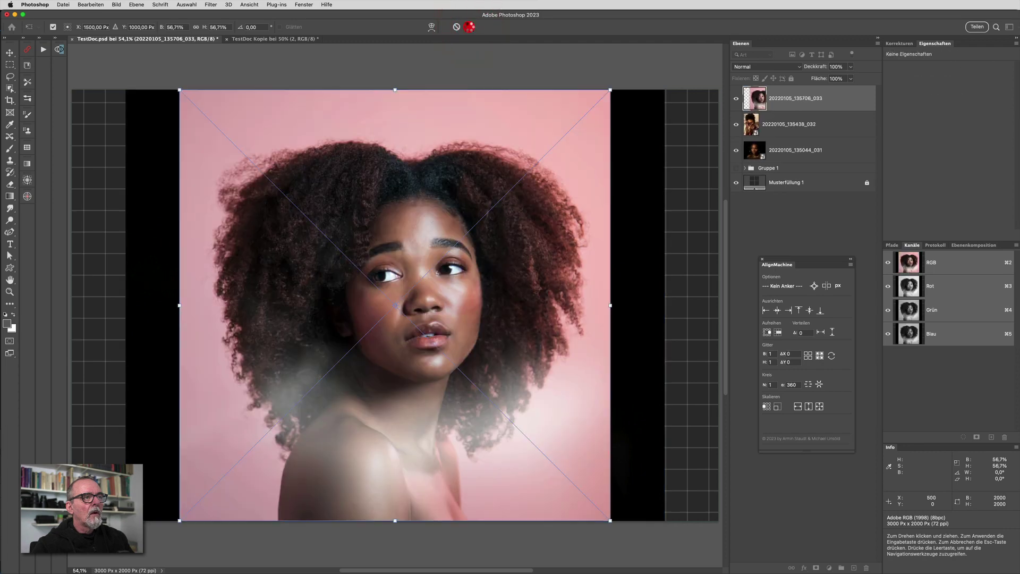
click(470, 27)
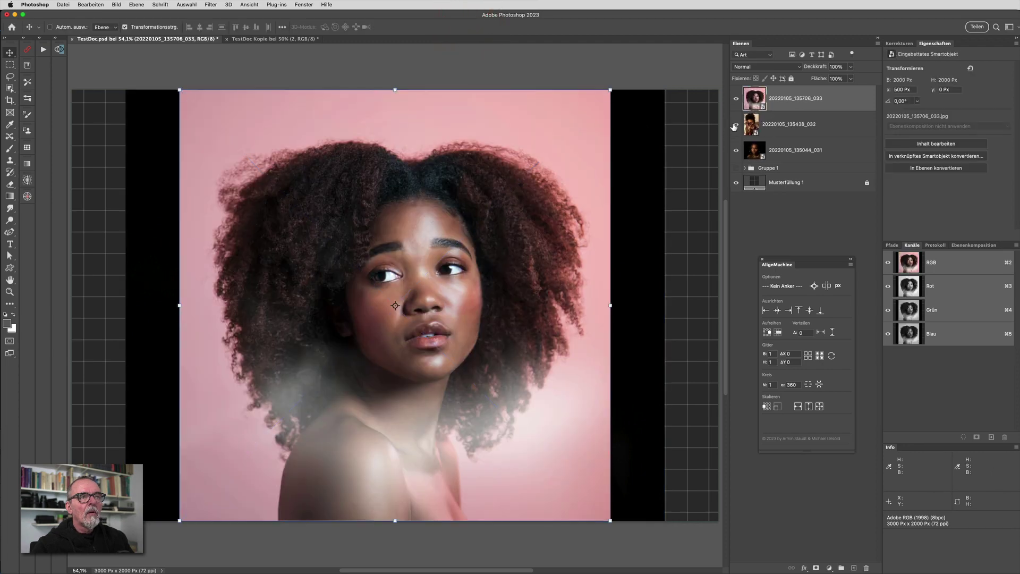
Step: Hide layer 031, move pink layer 033 below, shrink it to 18% and place it left
click(737, 150)
drag(813, 101, 824, 159)
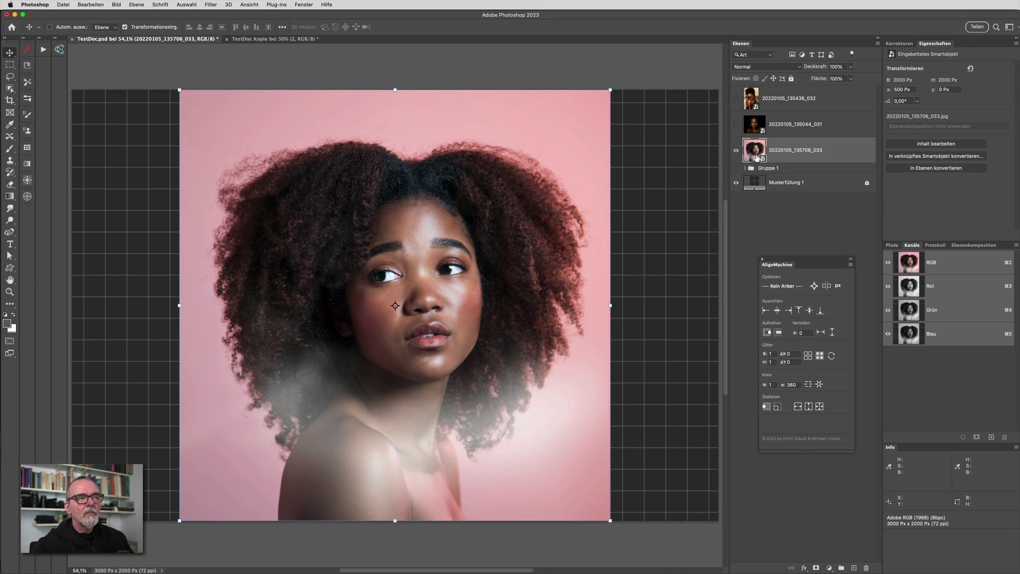
mouse_move(610, 520)
mouse_down()
mouse_move(454, 372)
mouse_move(459, 379)
mouse_up()
drag(431, 328, 275, 323)
click(470, 27)
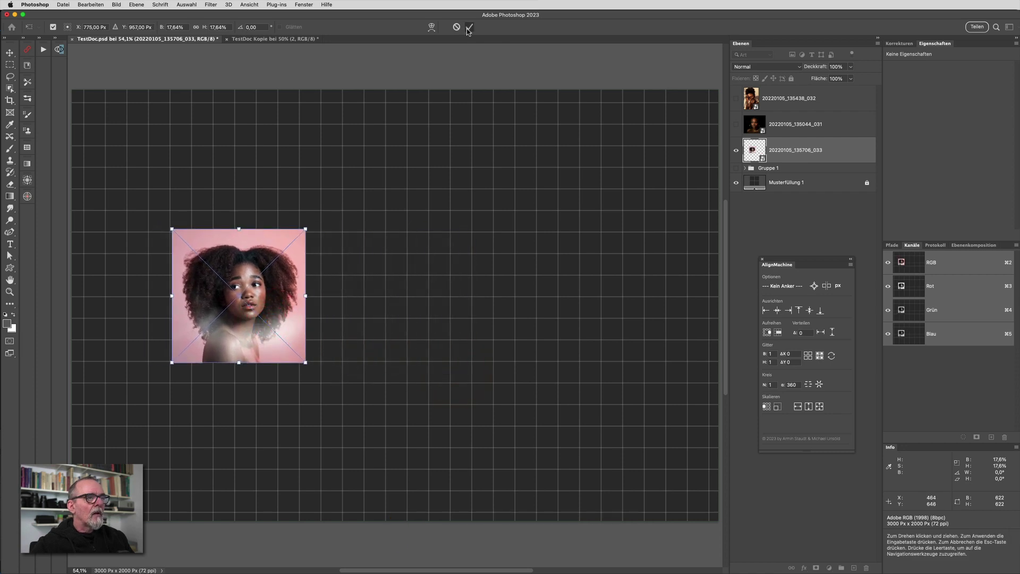
Step: Keep dark layer 031 hidden and set pink layer 033 as the AlignMachine anchor
click(737, 124)
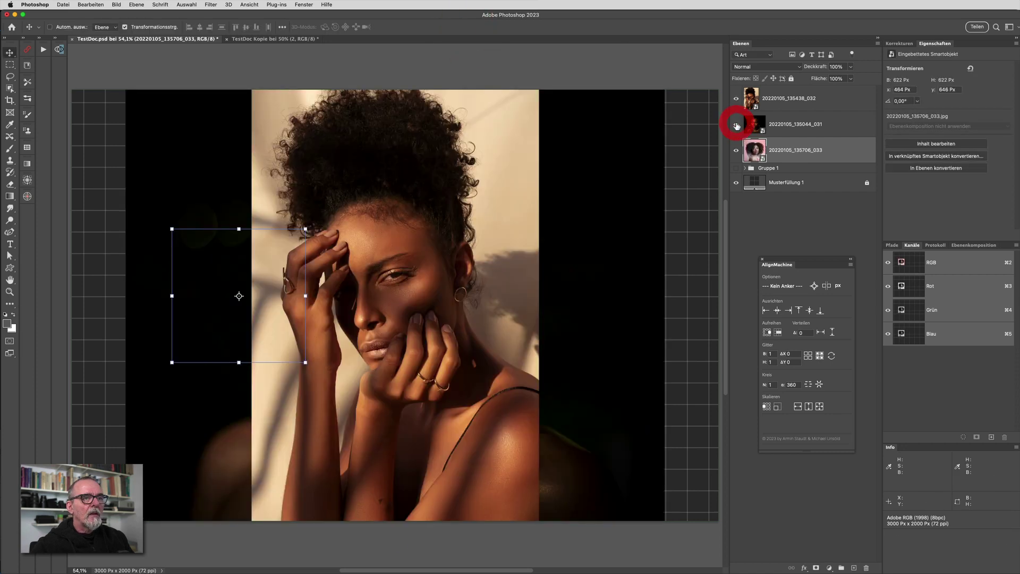
click(737, 125)
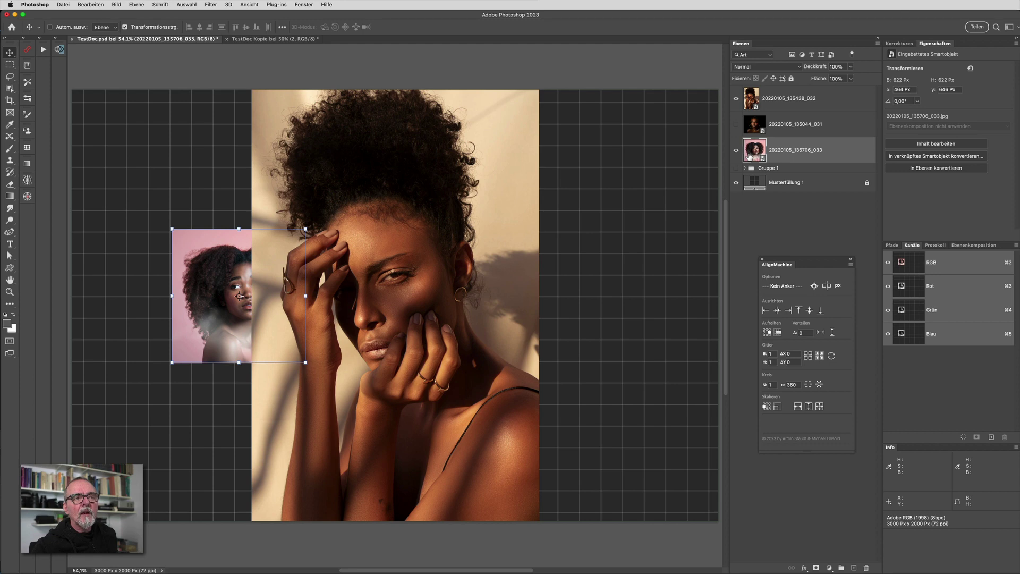
click(843, 156)
click(814, 253)
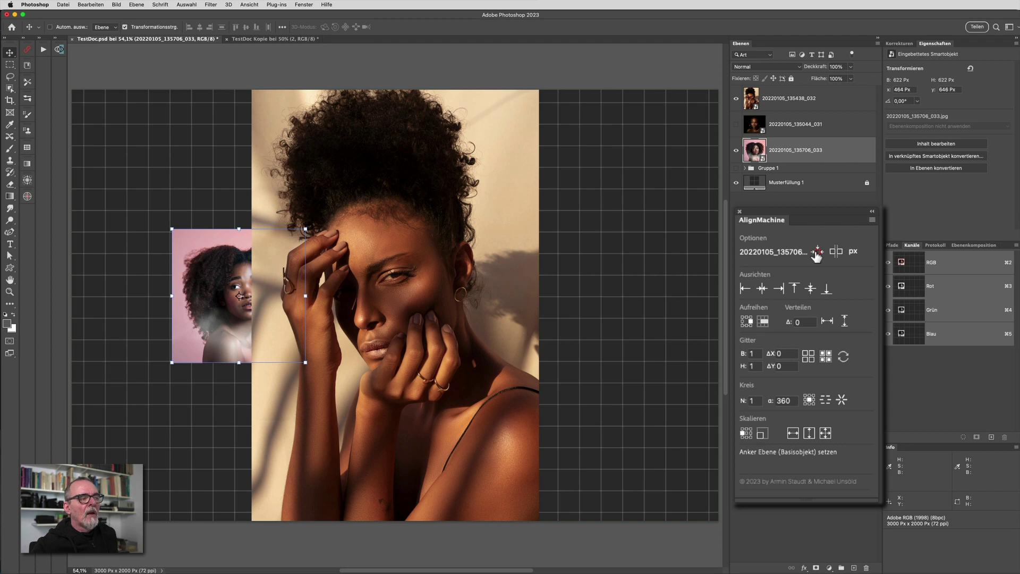
Step: Line up layer 032 beside the pink anchor with Aufreihen and scale it to matching height
click(798, 100)
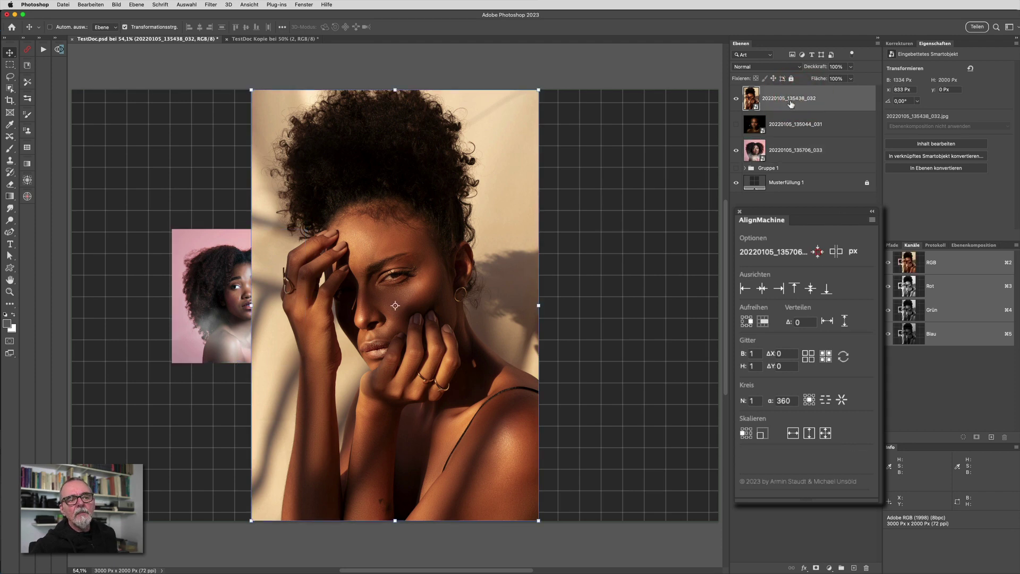
click(763, 435)
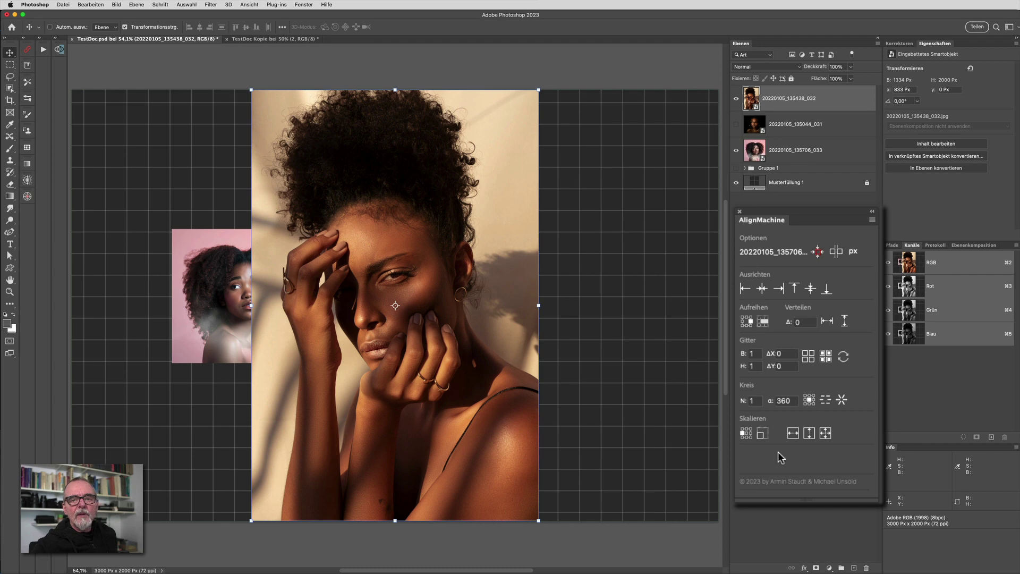
click(763, 433)
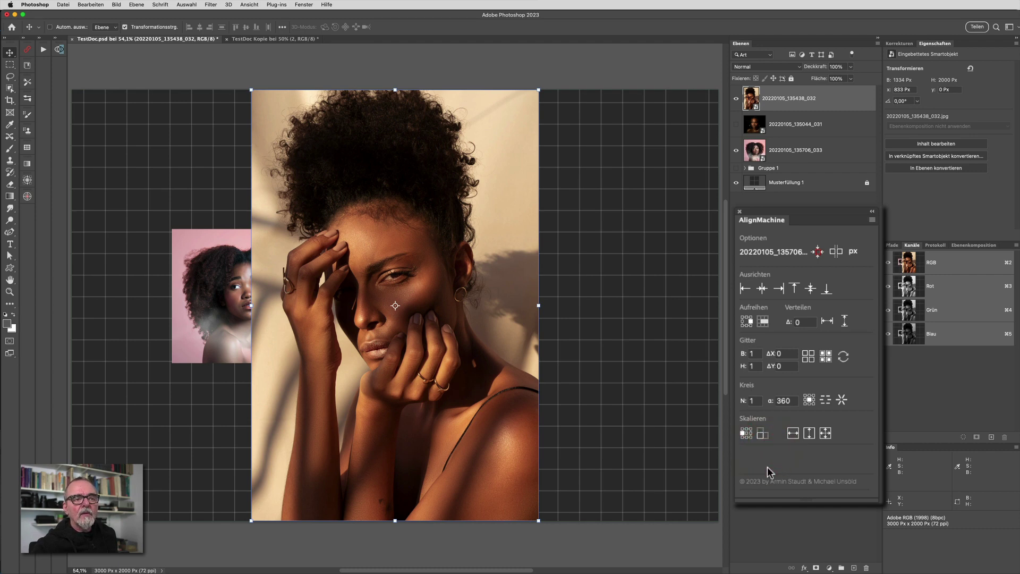
click(762, 434)
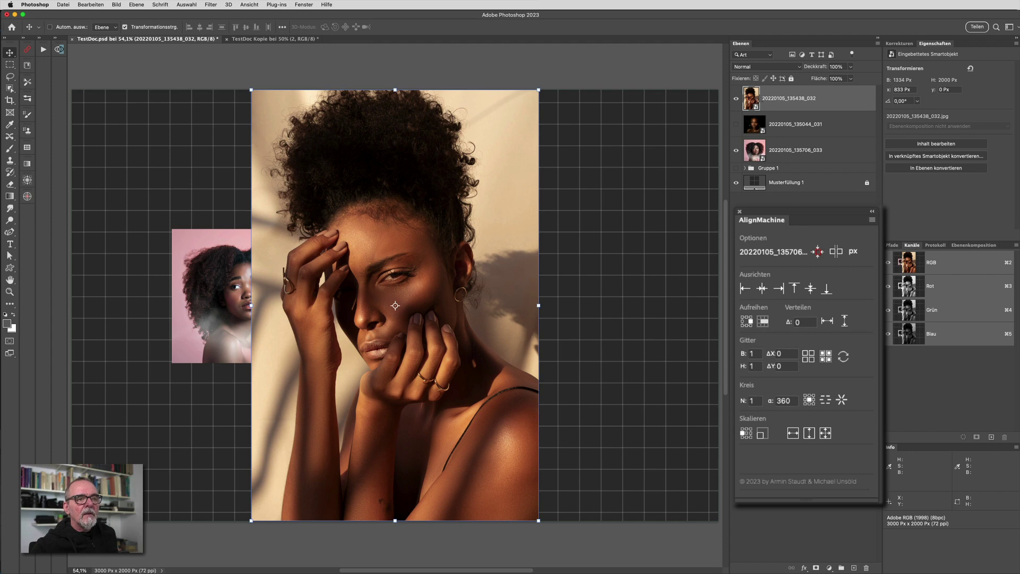
click(763, 321)
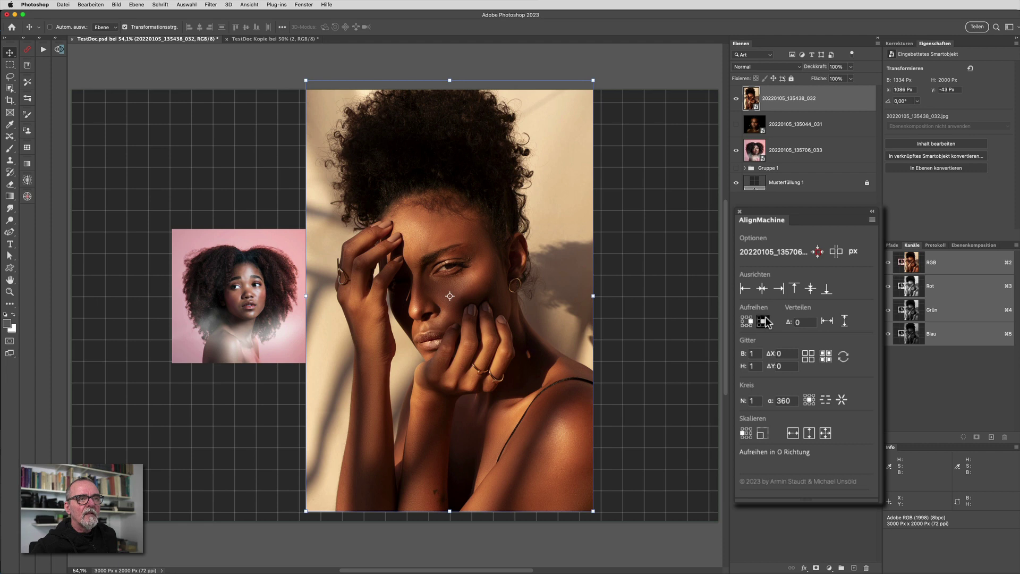
click(743, 435)
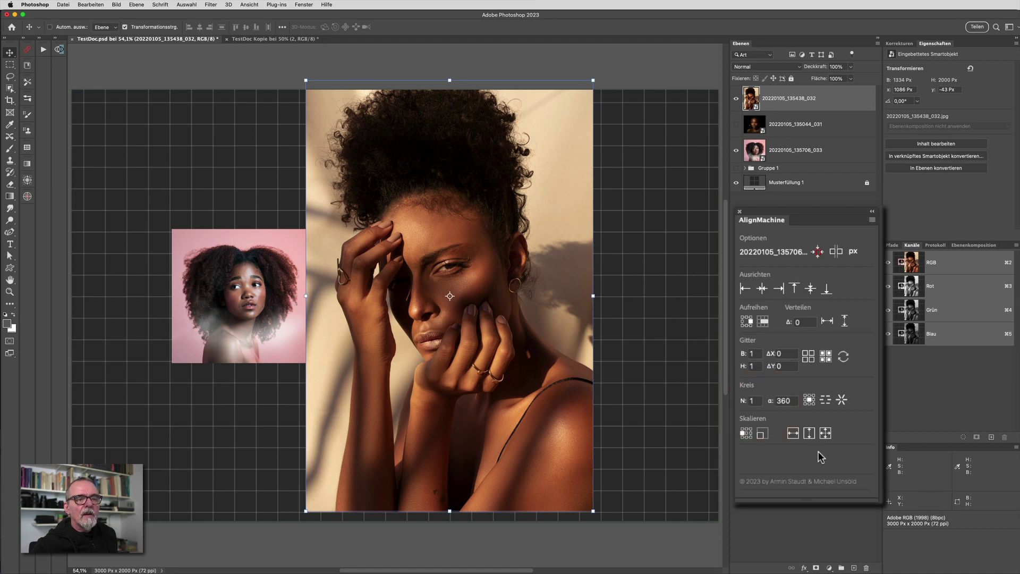
click(809, 433)
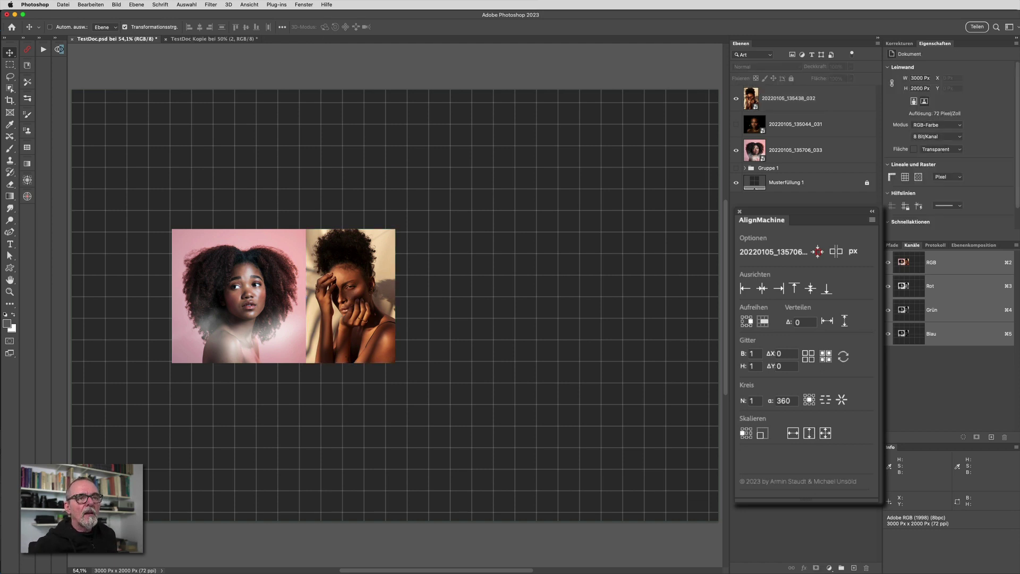
Step: Select layer 032 and apply Horizontal skalieren to match the pink portrait's width
click(831, 153)
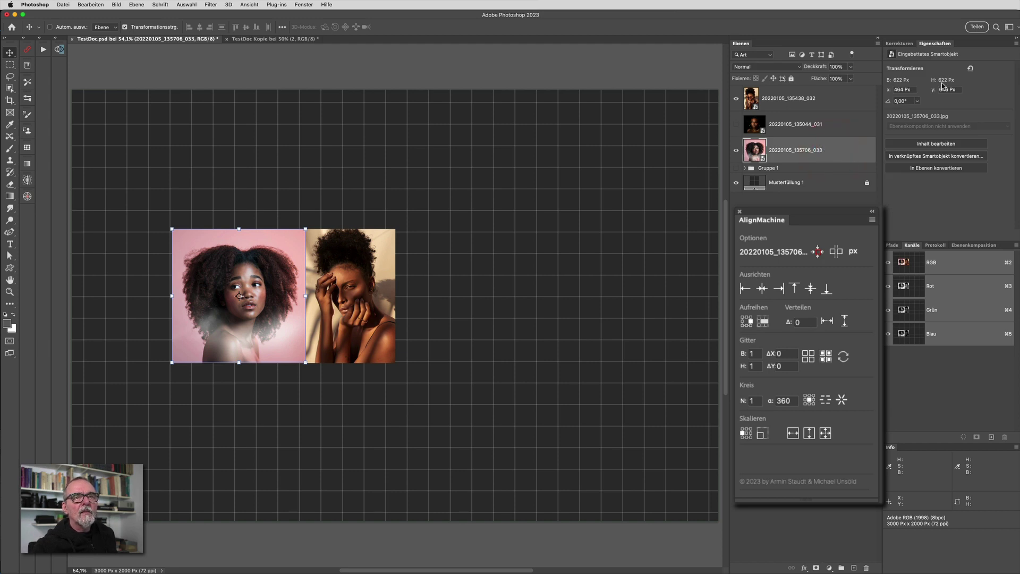
click(840, 107)
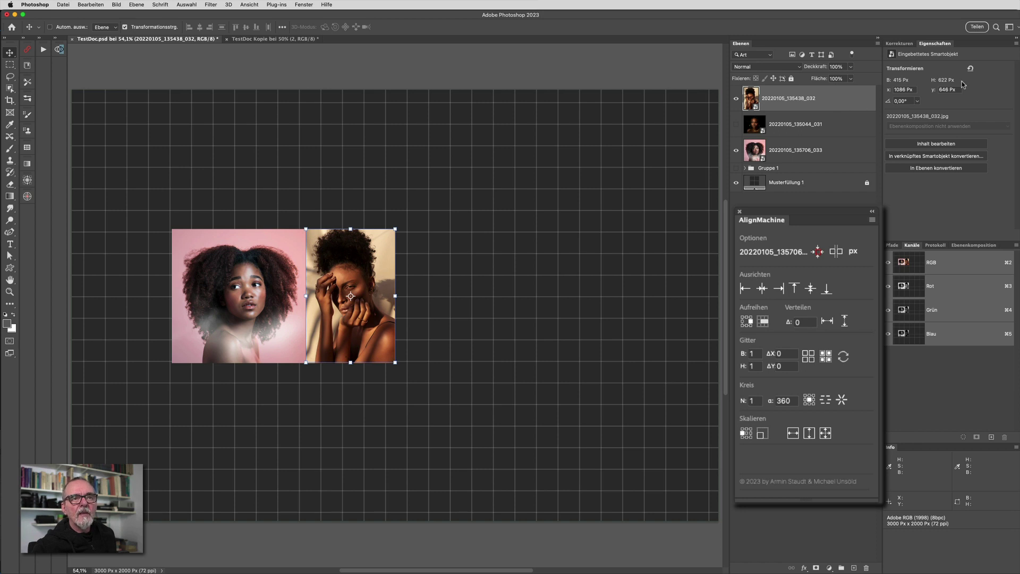
click(821, 148)
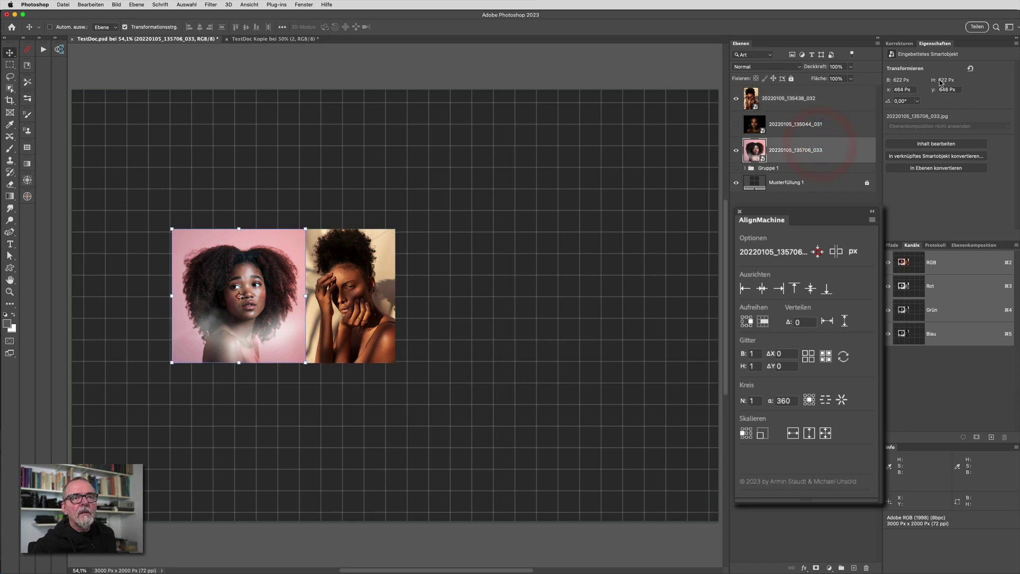
click(819, 108)
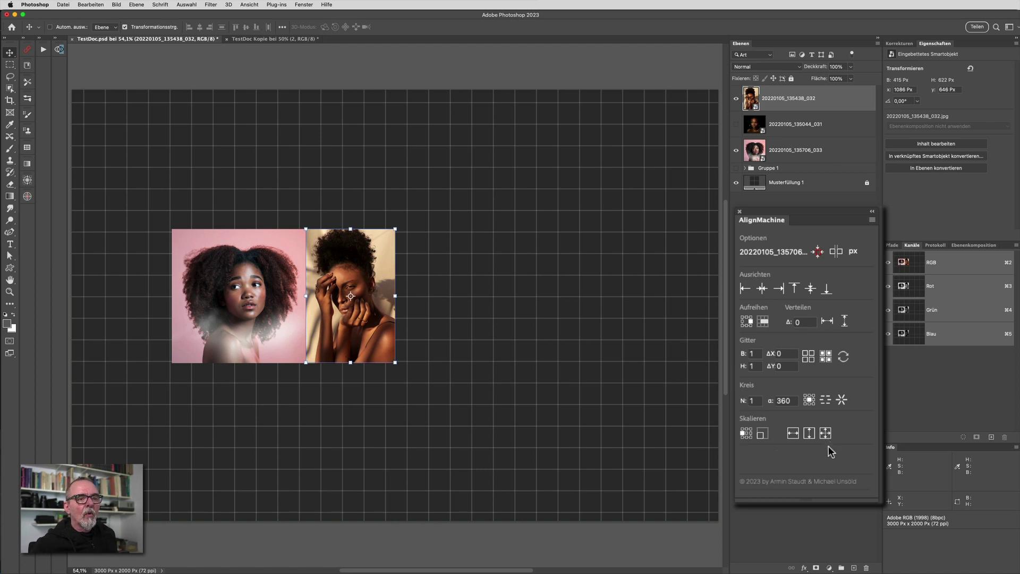
click(793, 437)
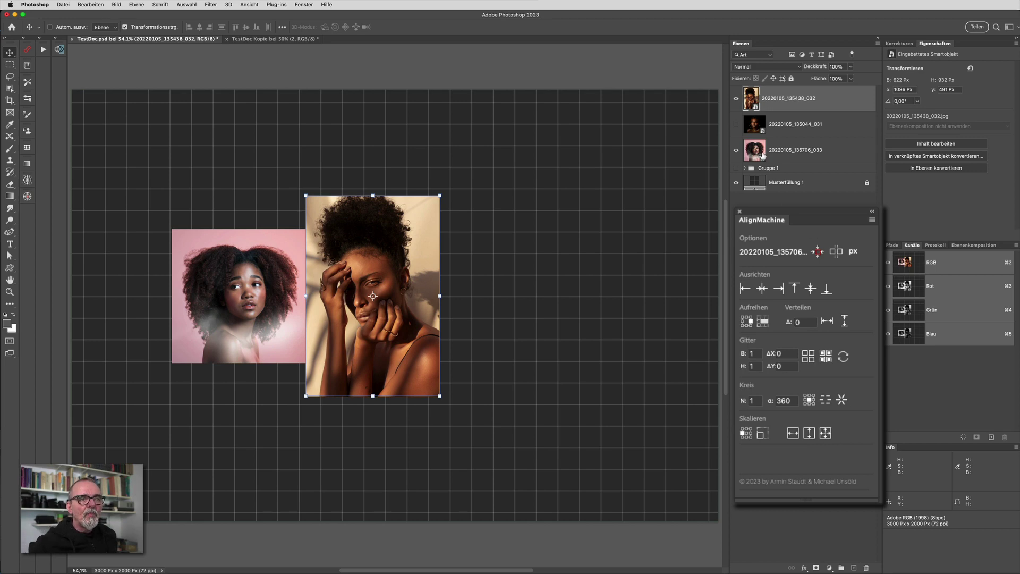
Step: Select layer 032 and fit it within the pink anchor using Beide Achsen skalieren
click(758, 148)
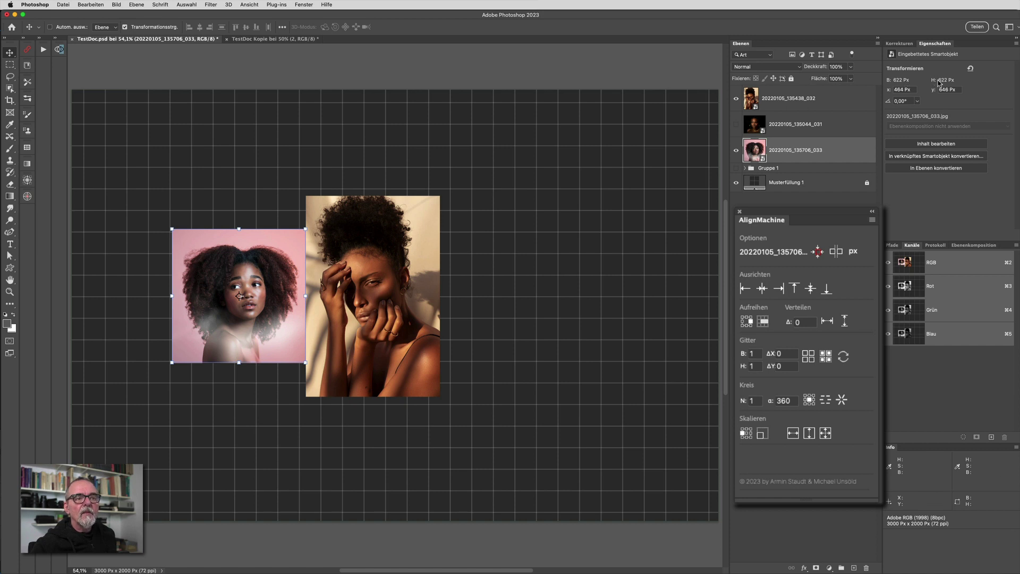
click(845, 101)
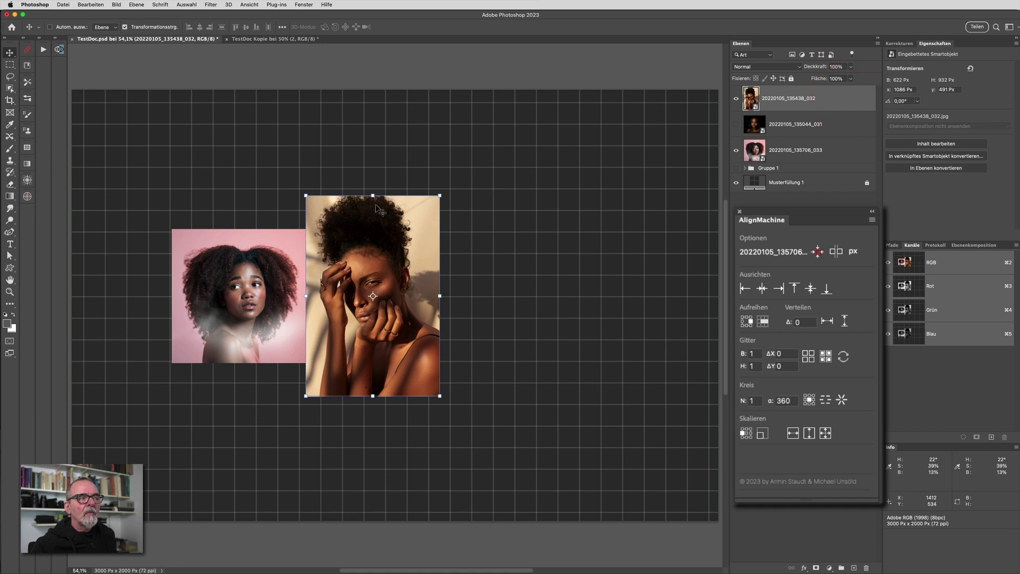
click(826, 435)
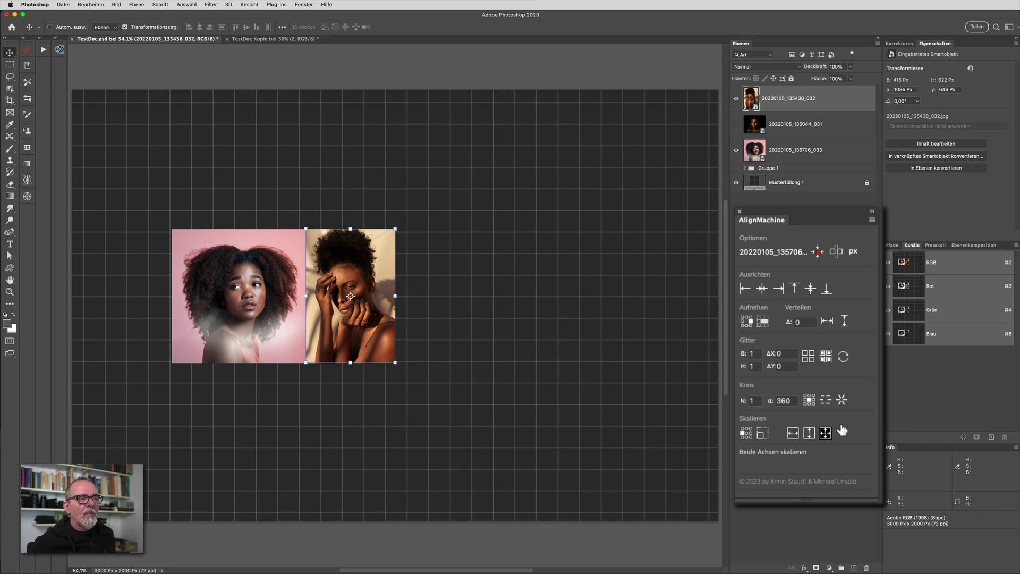
Step: Disable Seitenverhältnis beibehalten, stretch layer 032 to the 822-px square, then hide it
click(763, 435)
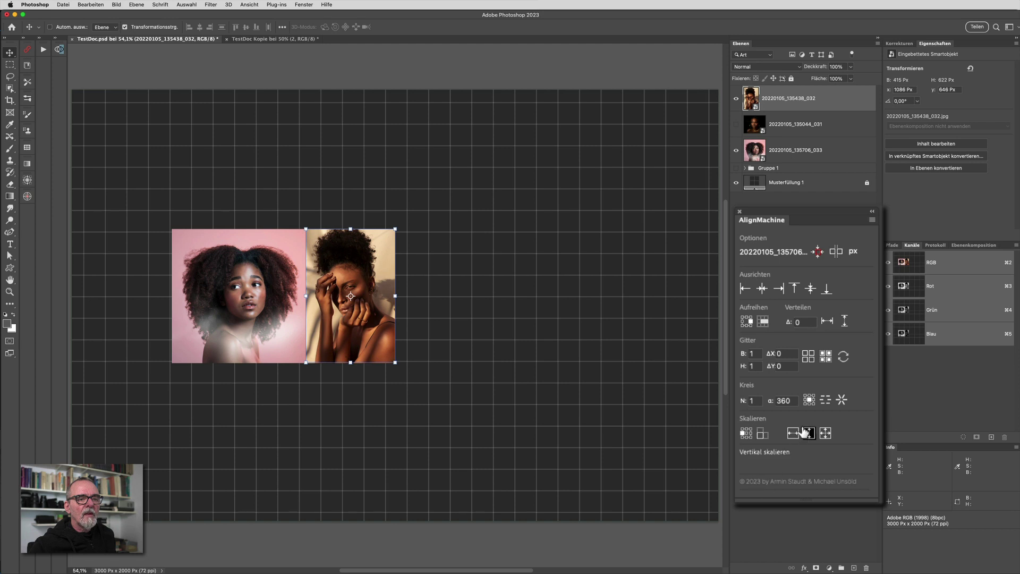
click(794, 434)
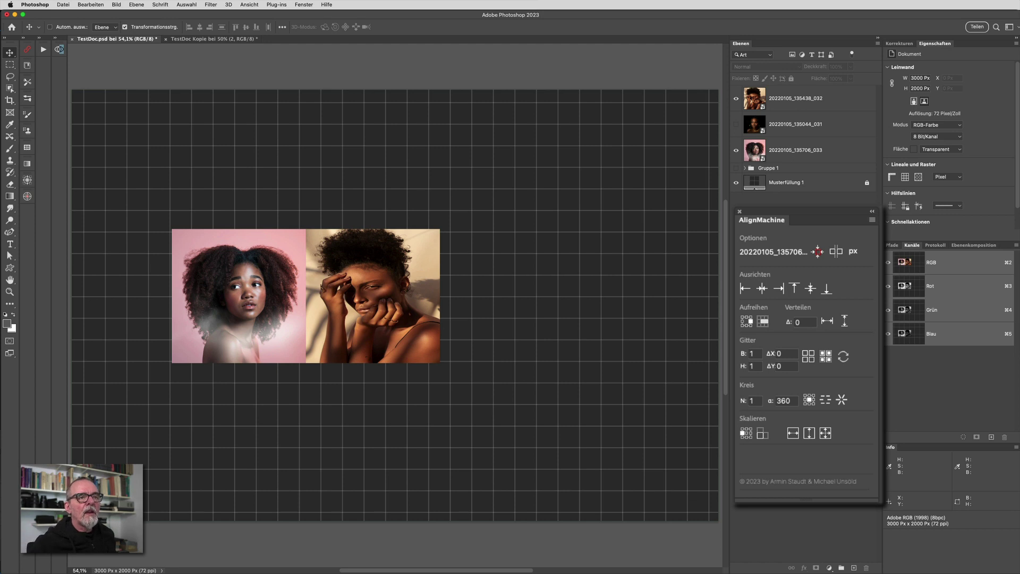
click(844, 96)
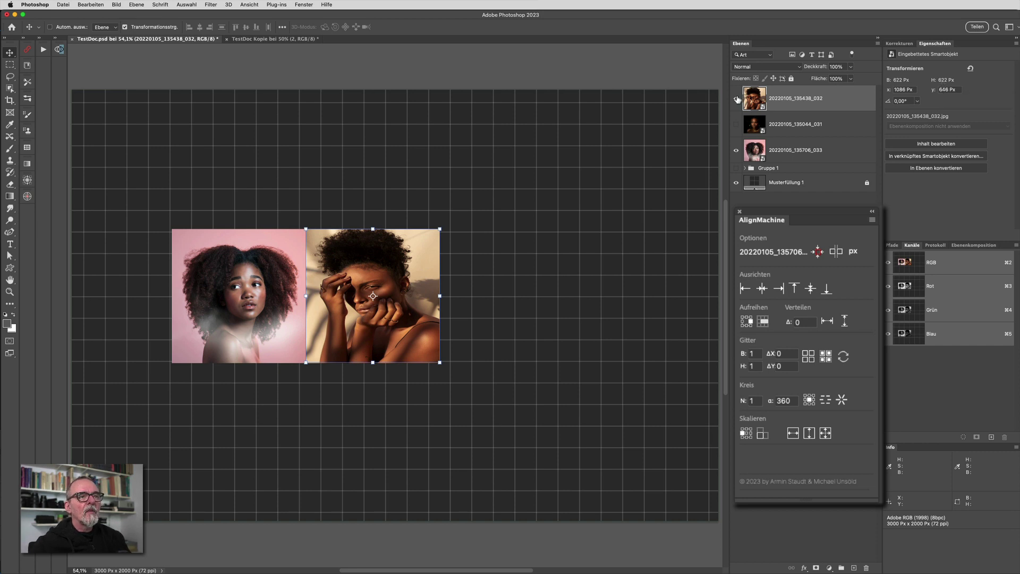
click(736, 99)
Step: Show and select layer 031 and line it up beside the pink portrait
click(736, 124)
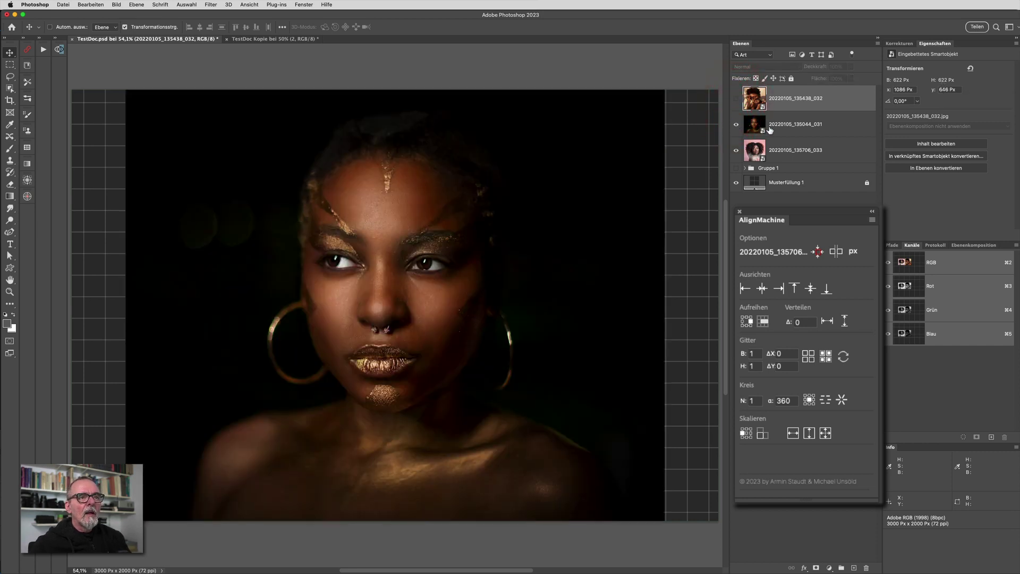
click(771, 127)
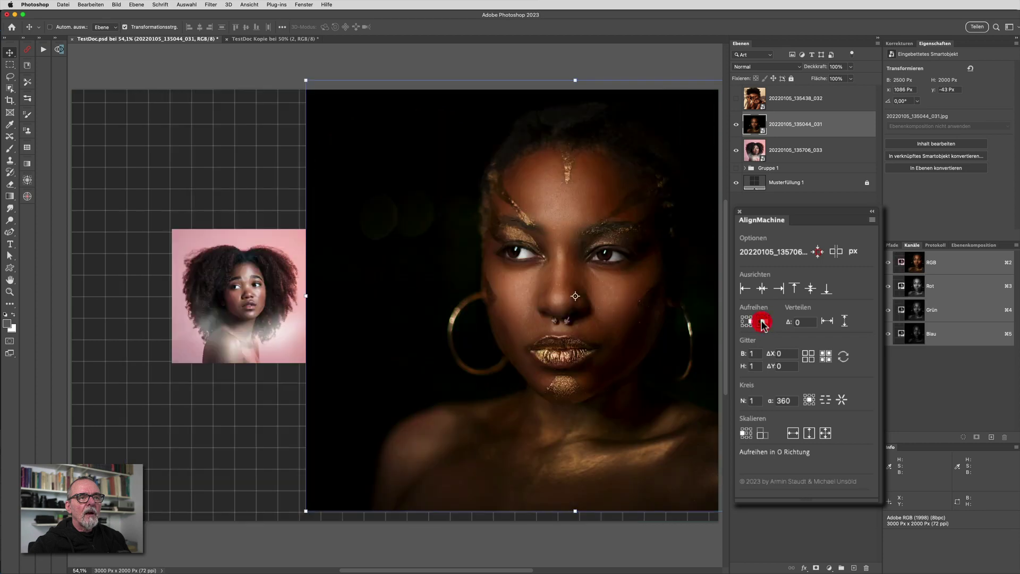
click(763, 322)
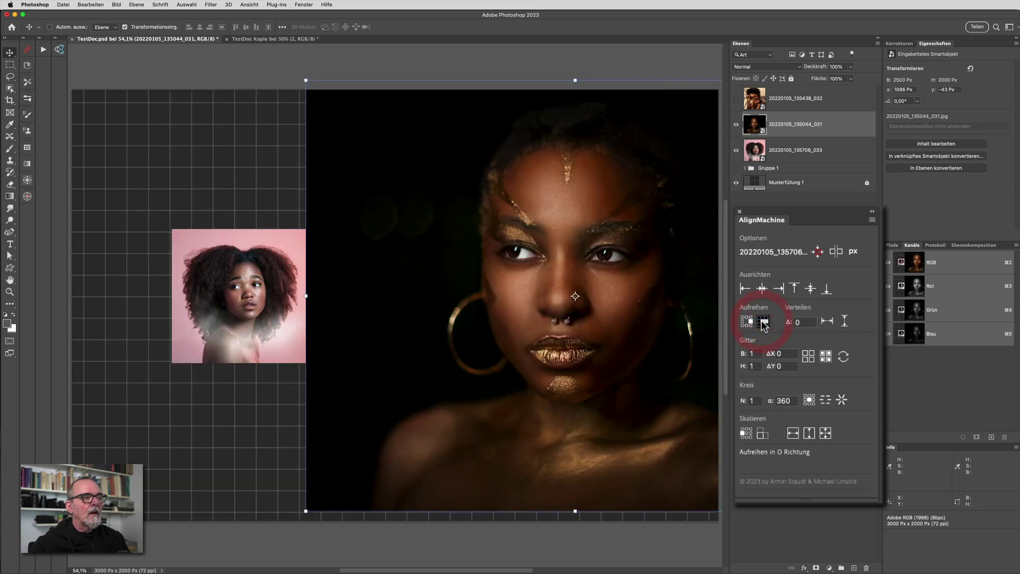
Step: Scale the gold-makeup portrait proportionally to the pink anchor's 822-px width, keeping aspect ratio
click(810, 433)
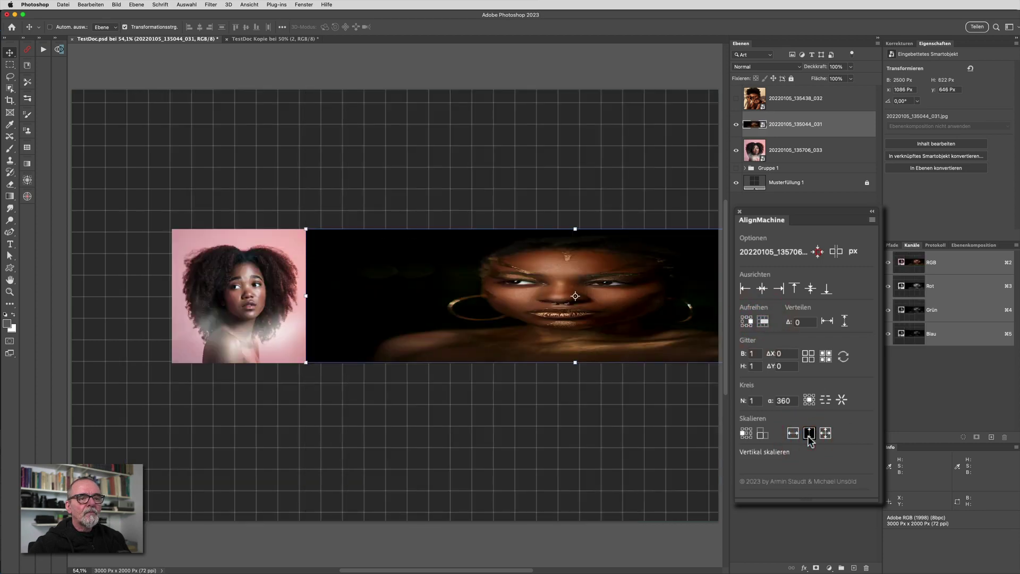
click(763, 433)
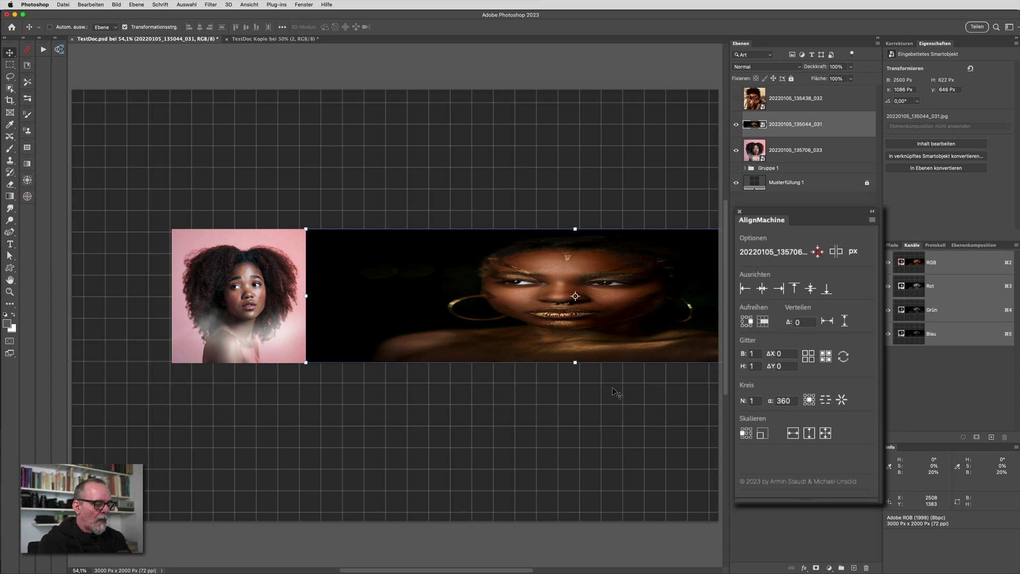
key(alt+super+z)
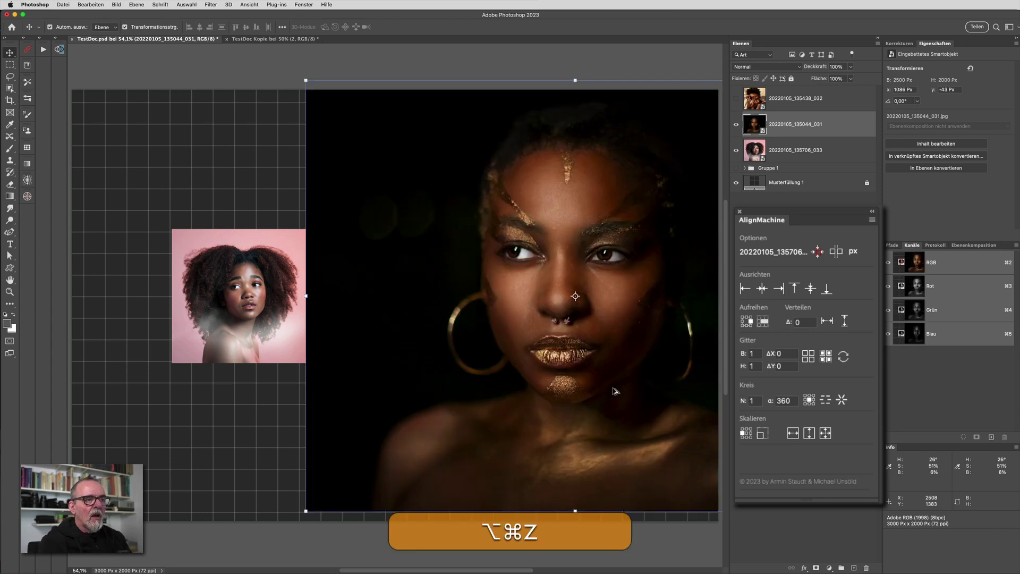
click(763, 434)
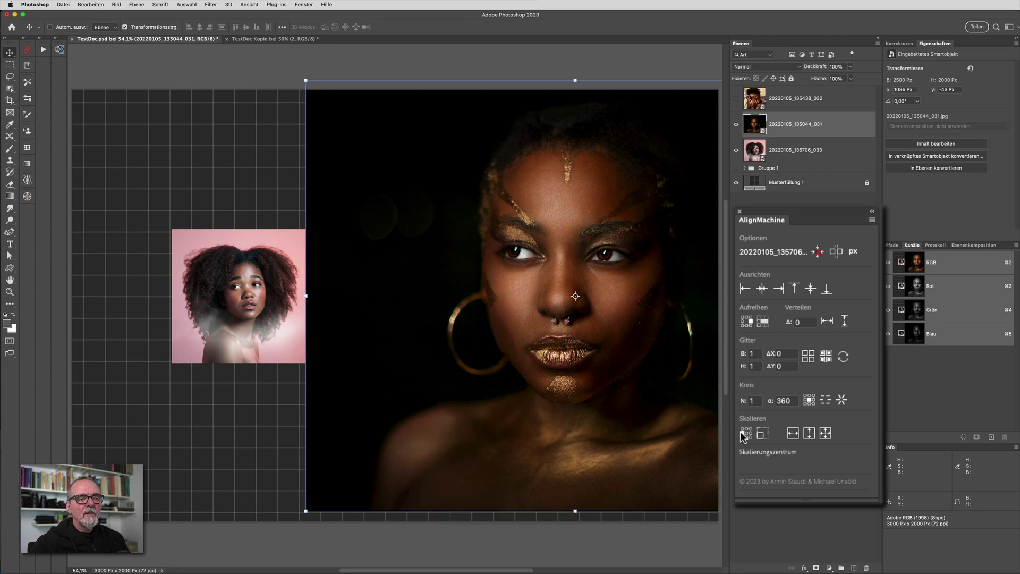
click(793, 434)
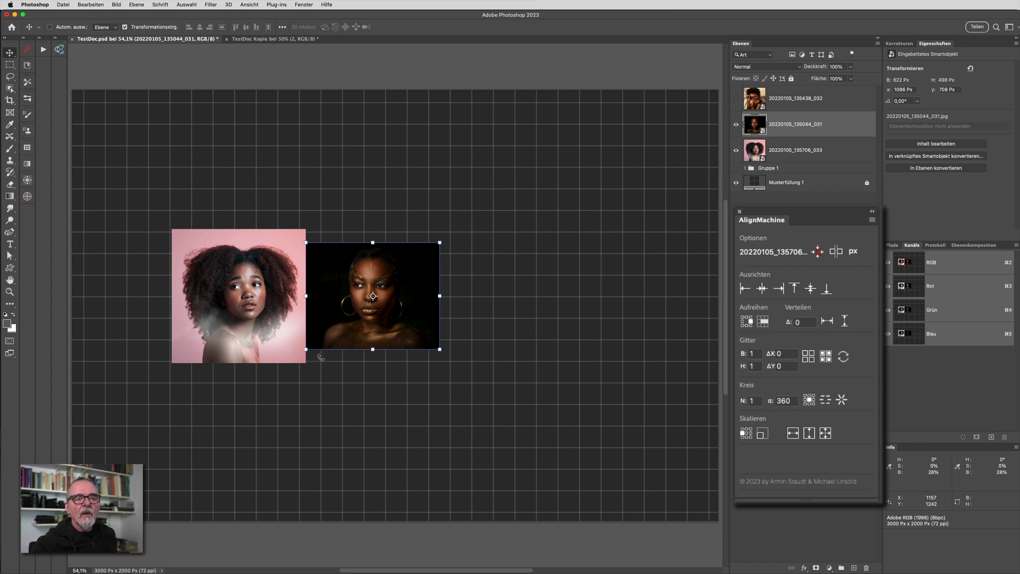
Step: Scale the dark portrait on both axes to the pink anchor and centre it on top
click(827, 433)
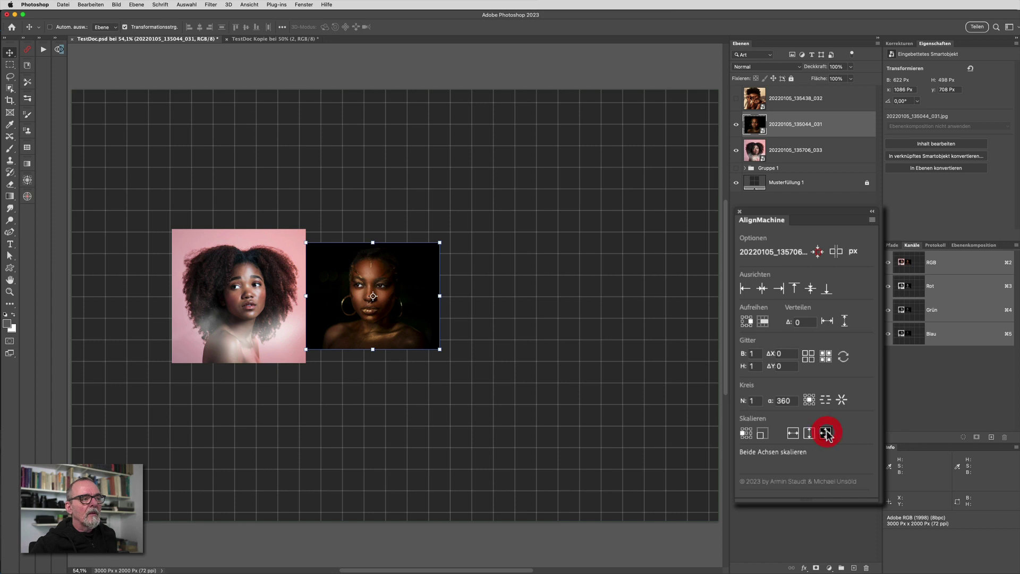
click(827, 433)
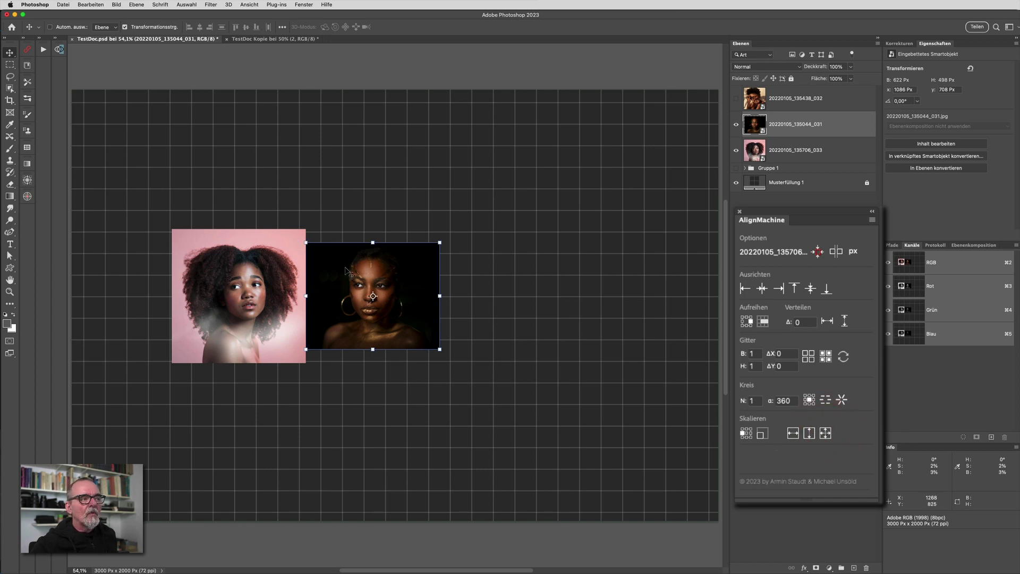
click(758, 289)
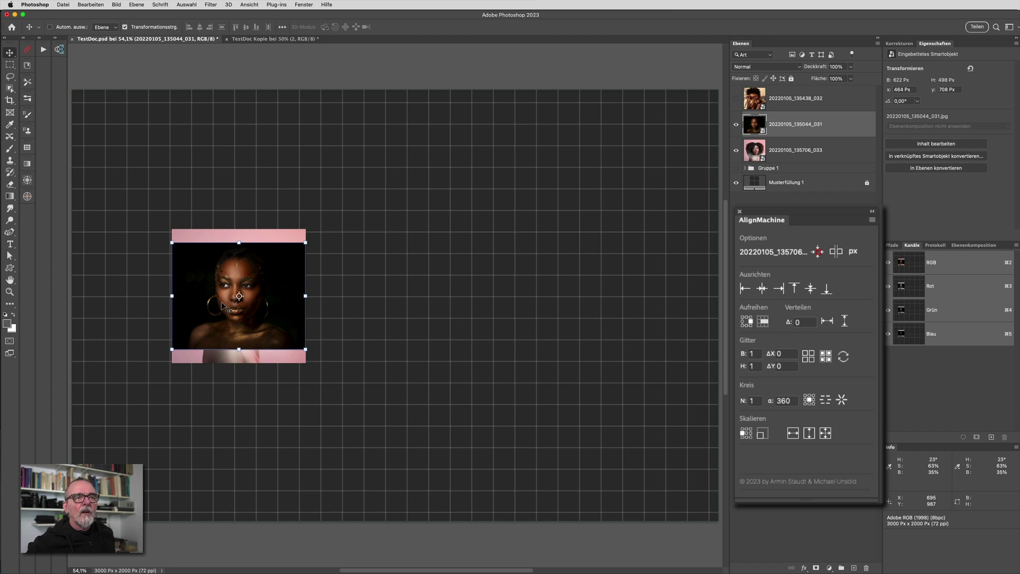
shift+click(839, 154)
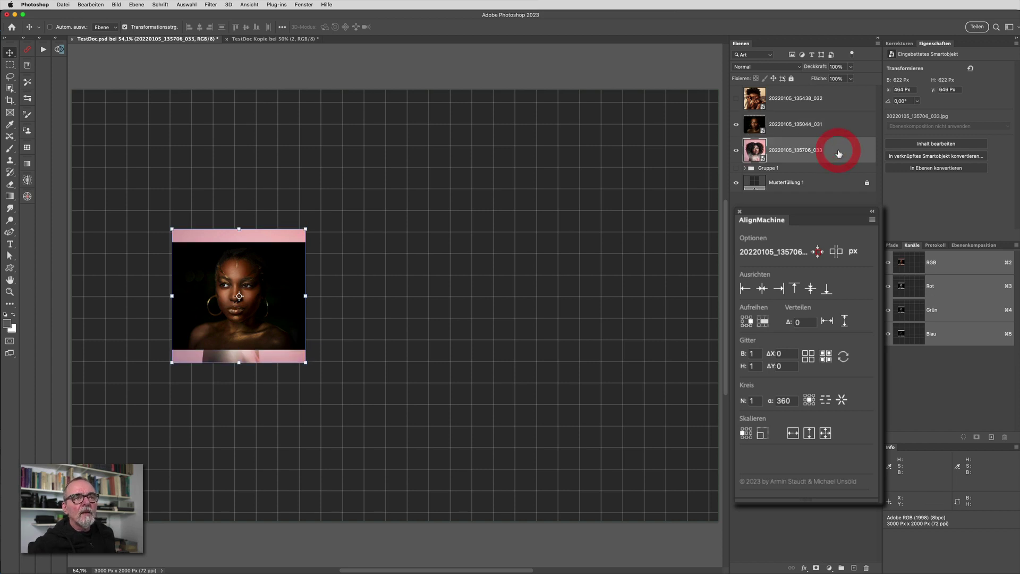
Step: Hide layer 20220105_135706_033, enable Autom. ausw., and drag the portrait to canvas centre
click(818, 254)
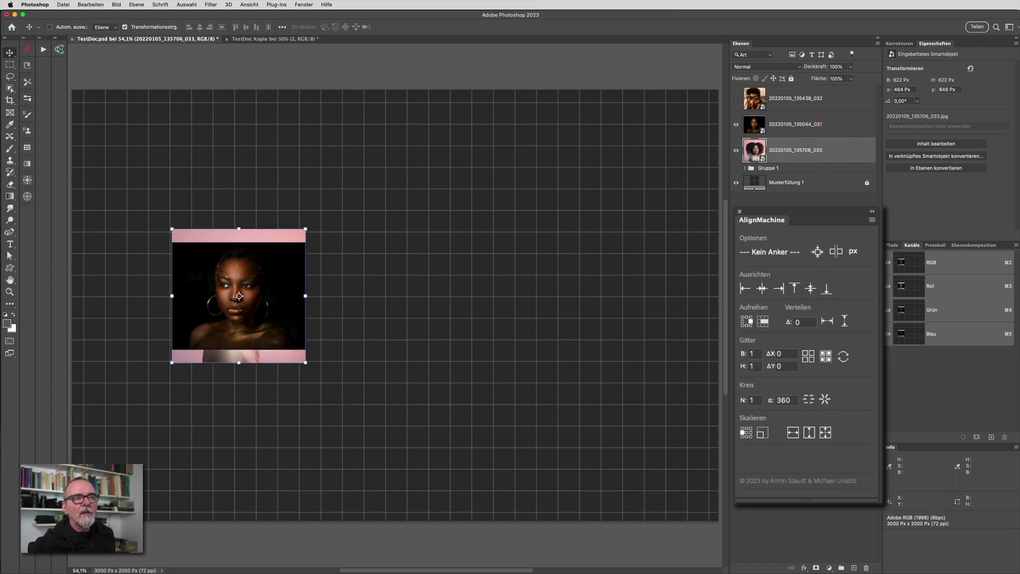
click(736, 151)
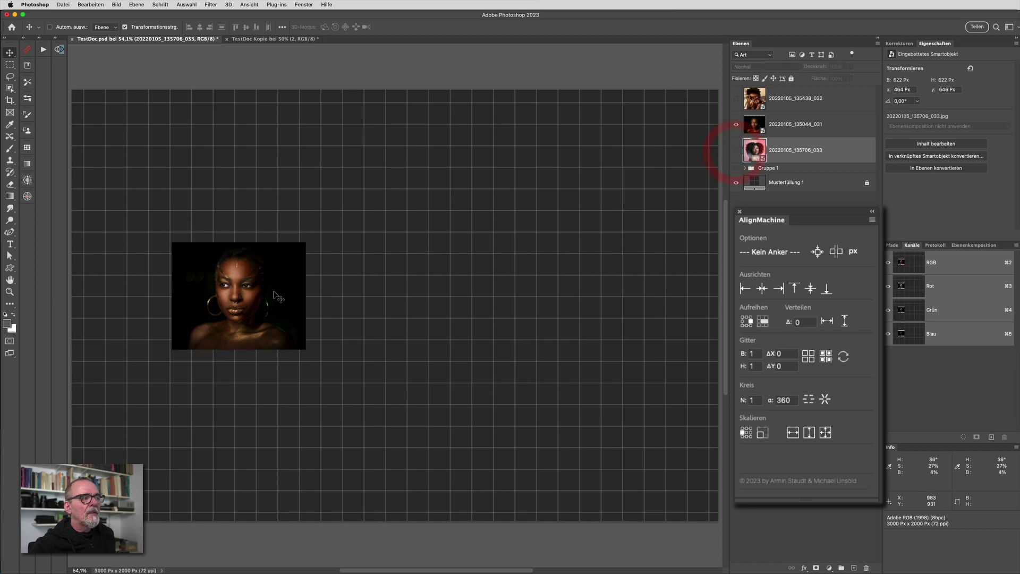
click(50, 27)
mouse_move(209, 282)
mouse_down()
mouse_move(385, 299)
mouse_move(368, 298)
mouse_up()
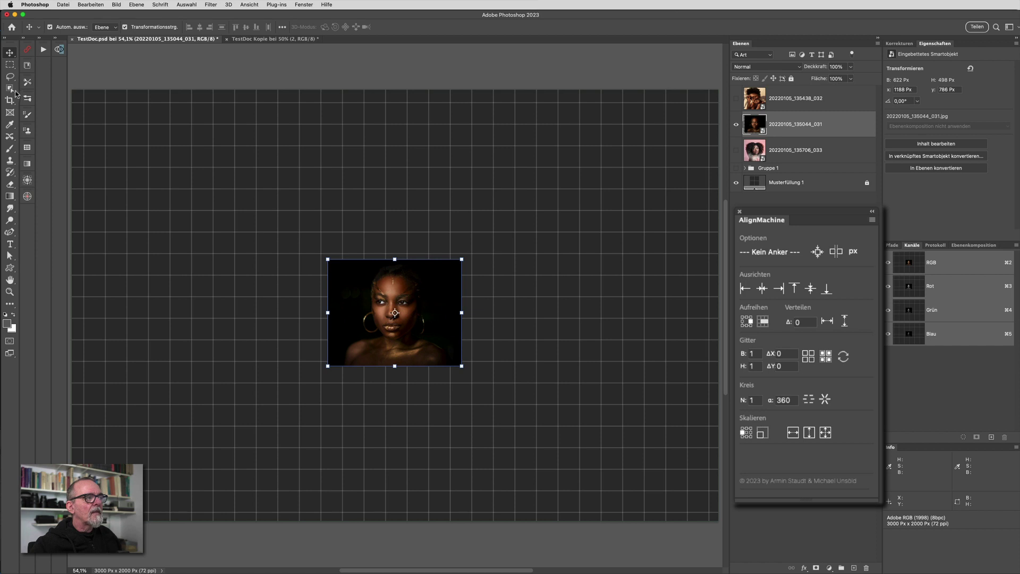
Step: Lasso a wavy selection around the portrait, preview its bounds, and reselect the portrait layer
click(10, 77)
mouse_move(280, 159)
mouse_down()
mouse_move(242, 302)
mouse_move(404, 362)
mouse_move(510, 268)
mouse_move(382, 196)
mouse_move(285, 160)
mouse_up()
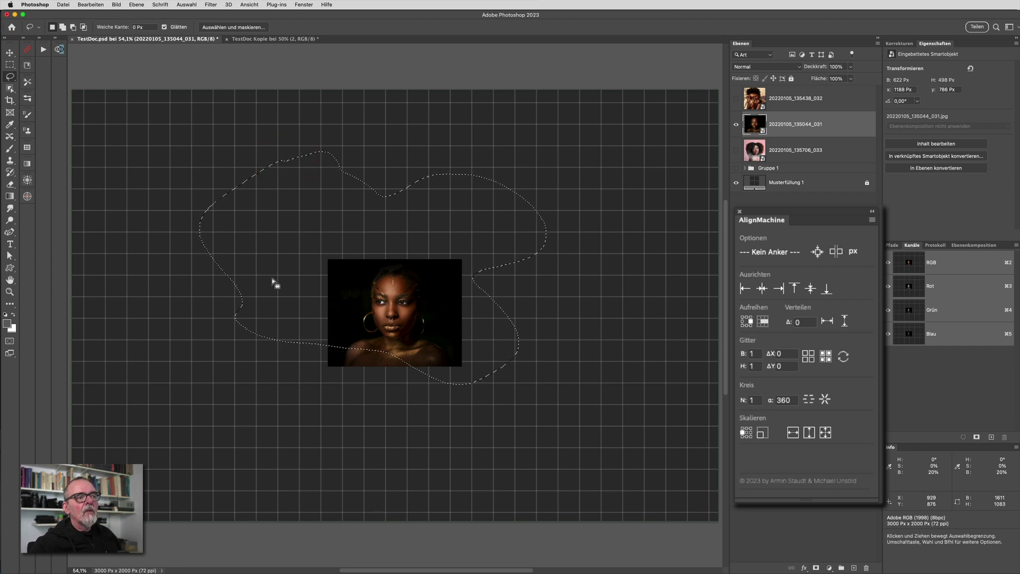
click(186, 4)
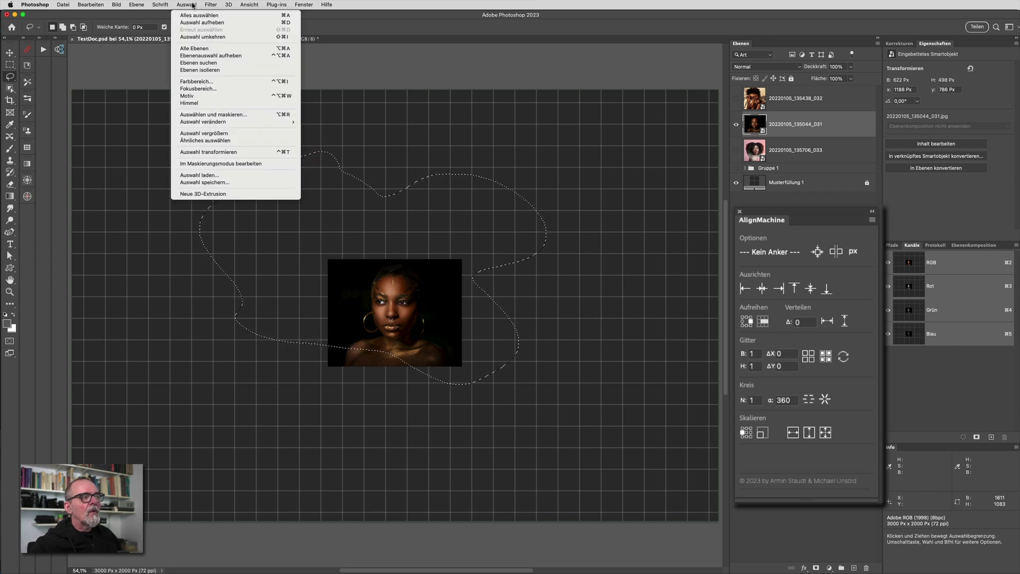
click(198, 152)
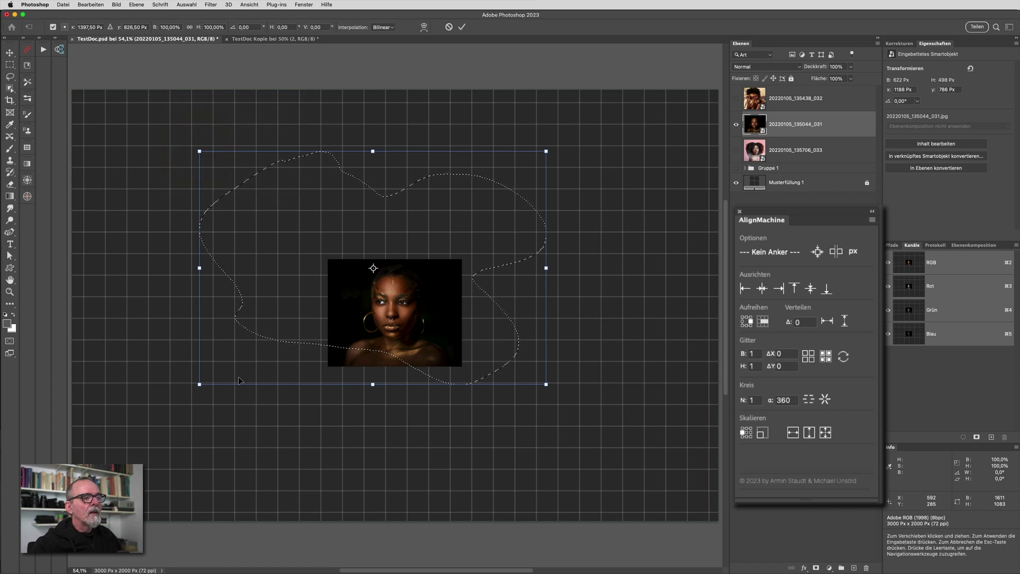
click(450, 27)
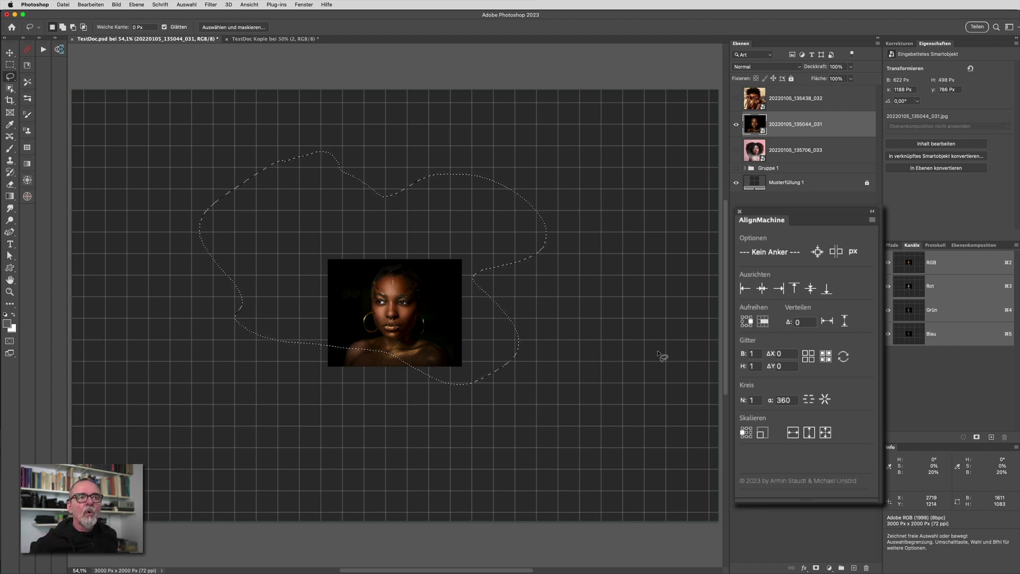
click(806, 150)
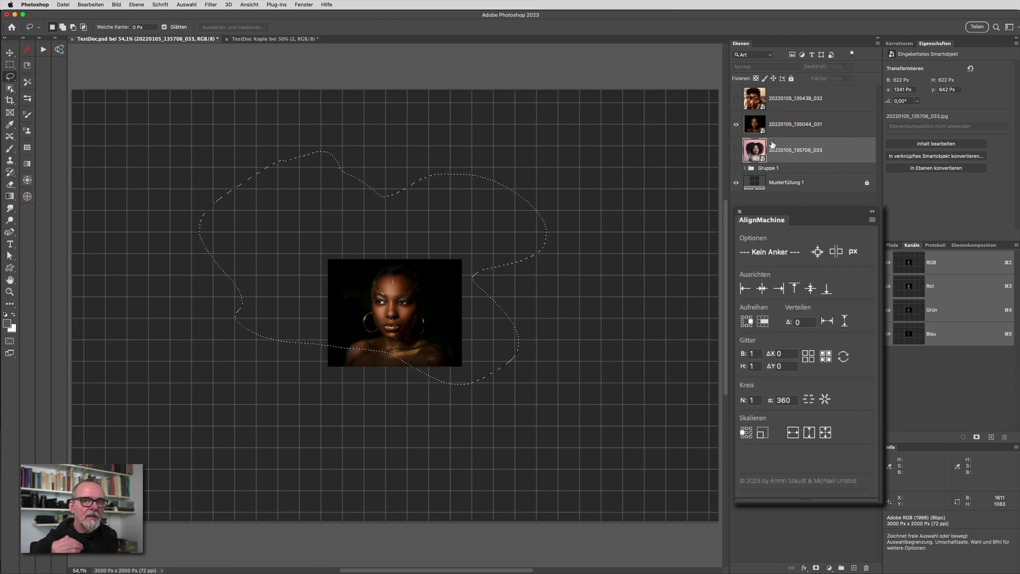
mouse_move(782, 145)
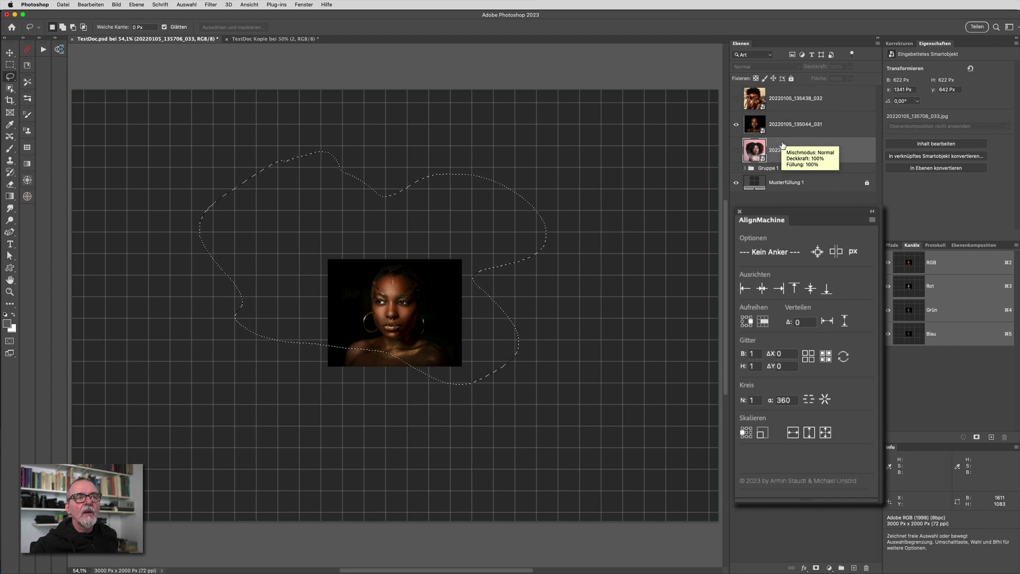
click(802, 123)
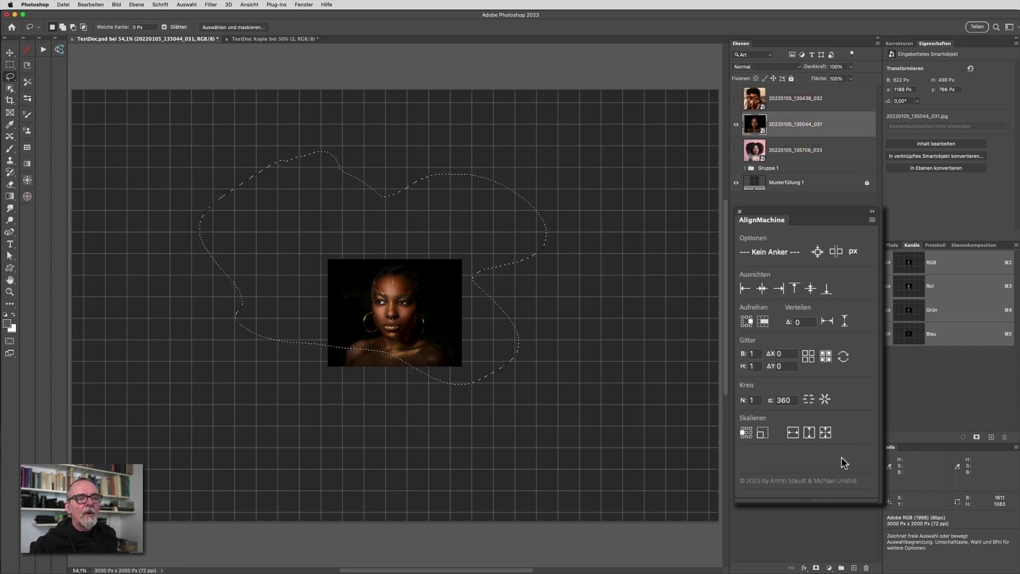
Step: Scale the portrait to the lasso selection's height, centre it horizontally, and top-align it
click(809, 434)
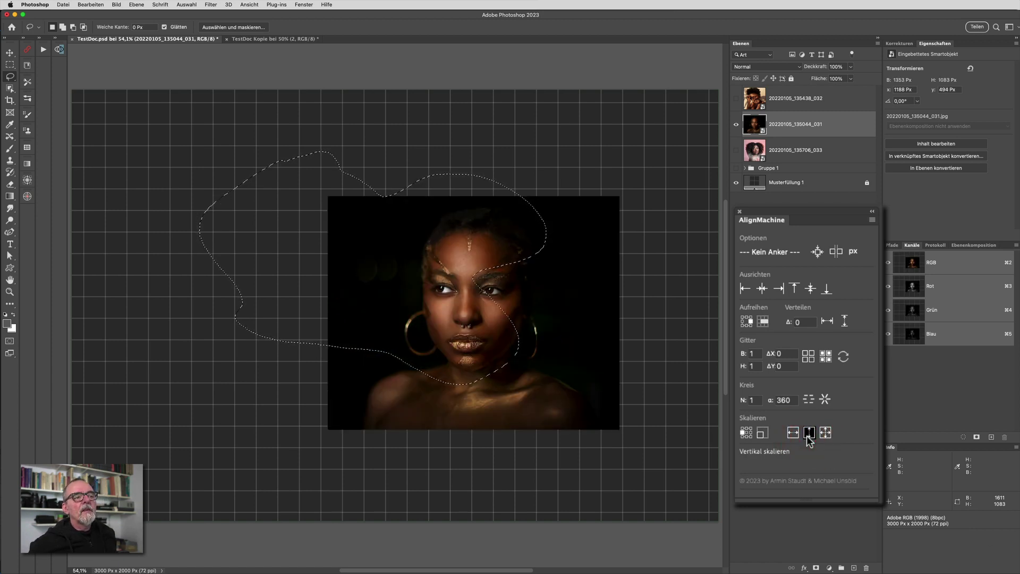
click(762, 289)
click(797, 290)
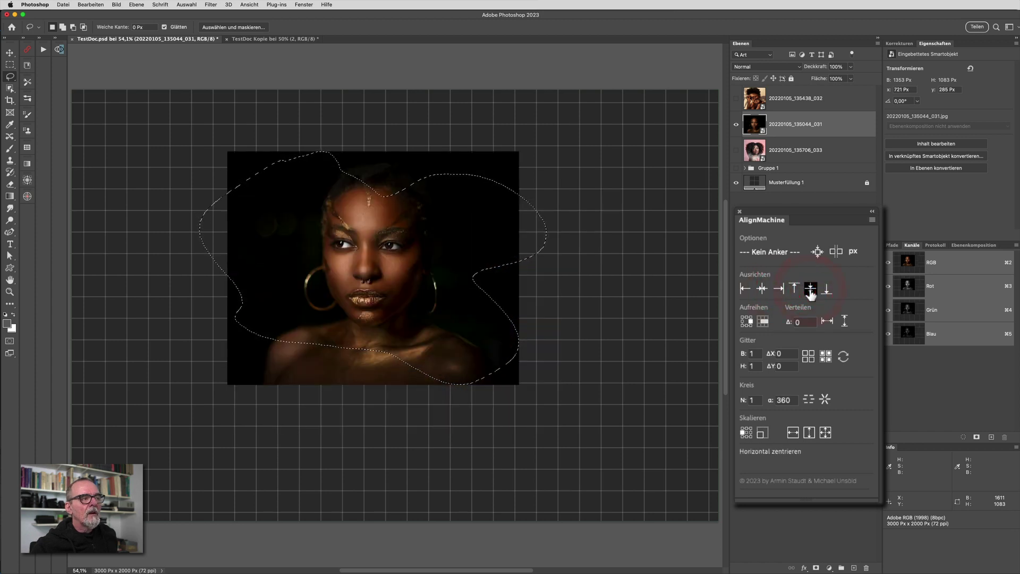
Step: Preview the selection bounds with Auswahl transformieren, cancel, and deselect with Cmd+D
click(187, 5)
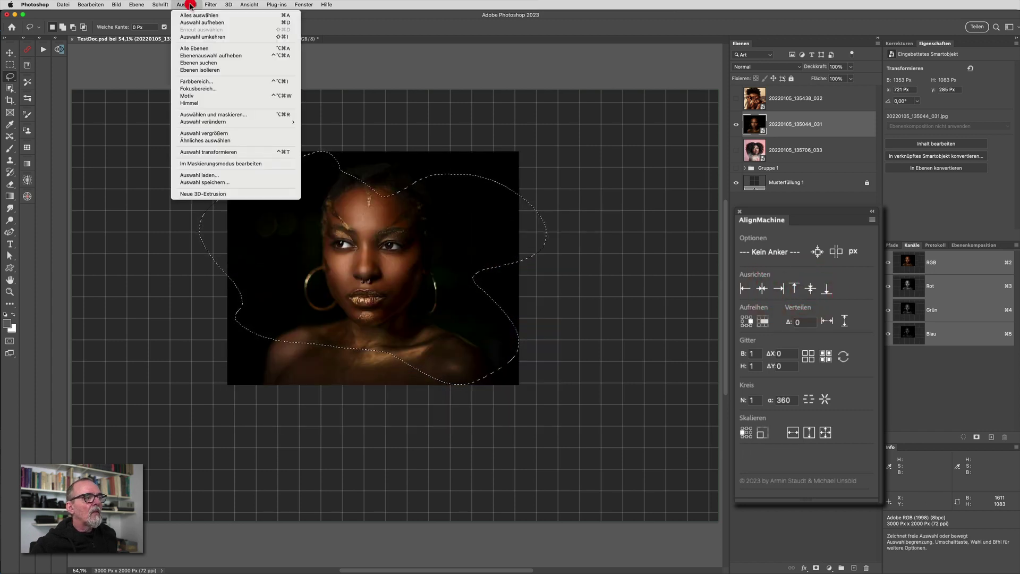
click(193, 153)
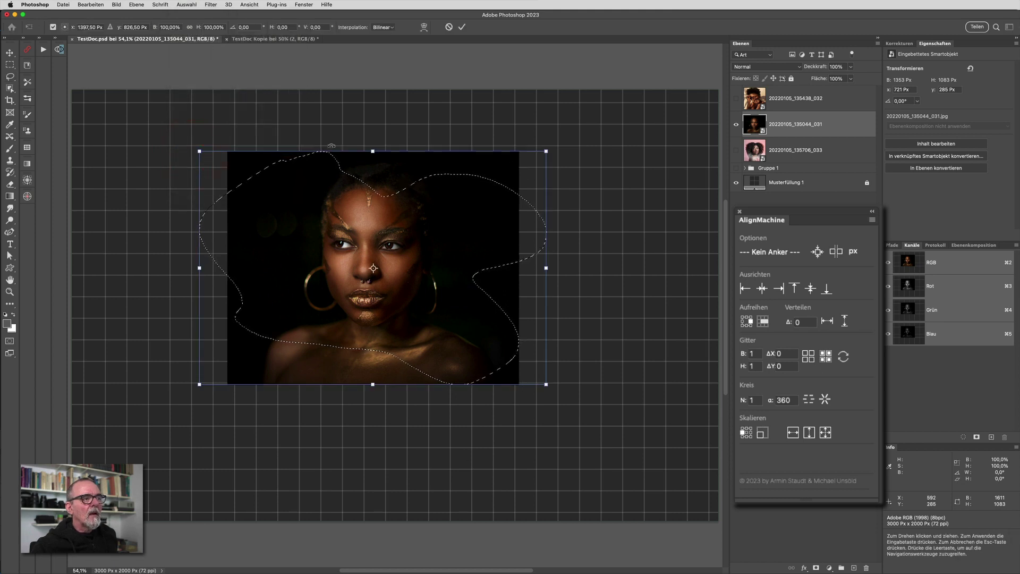
click(449, 27)
key(super+d)
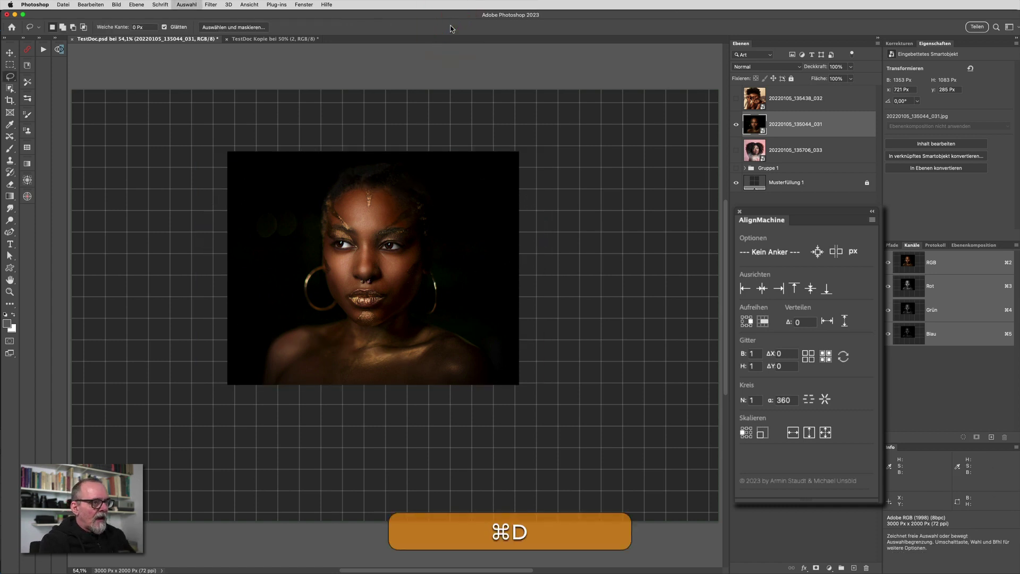
Step: Draw a wide rectangular marquee and fit the portrait to its height, centred both ways
click(14, 67)
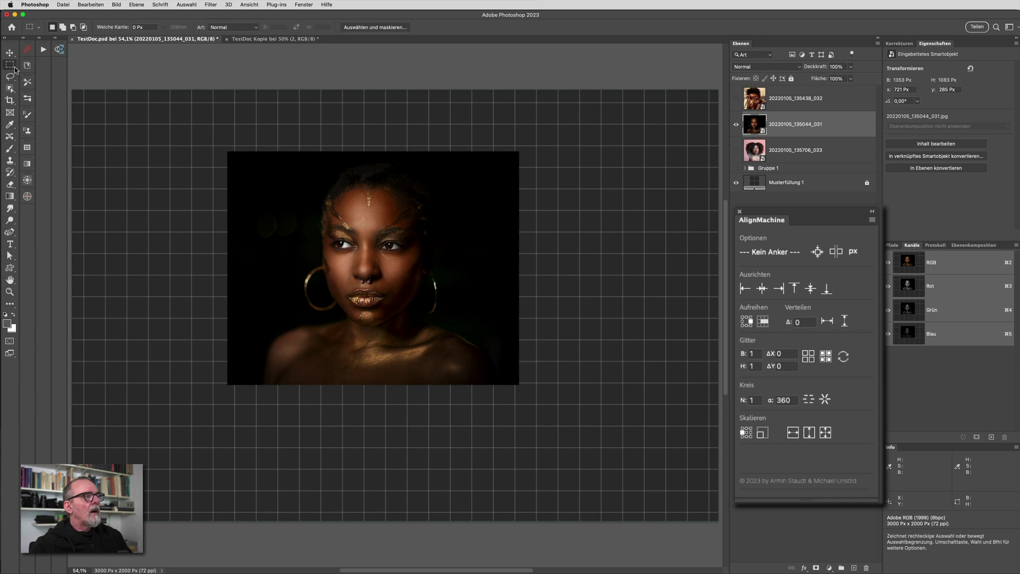
mouse_move(103, 121)
mouse_down()
mouse_move(587, 342)
mouse_move(599, 311)
mouse_up()
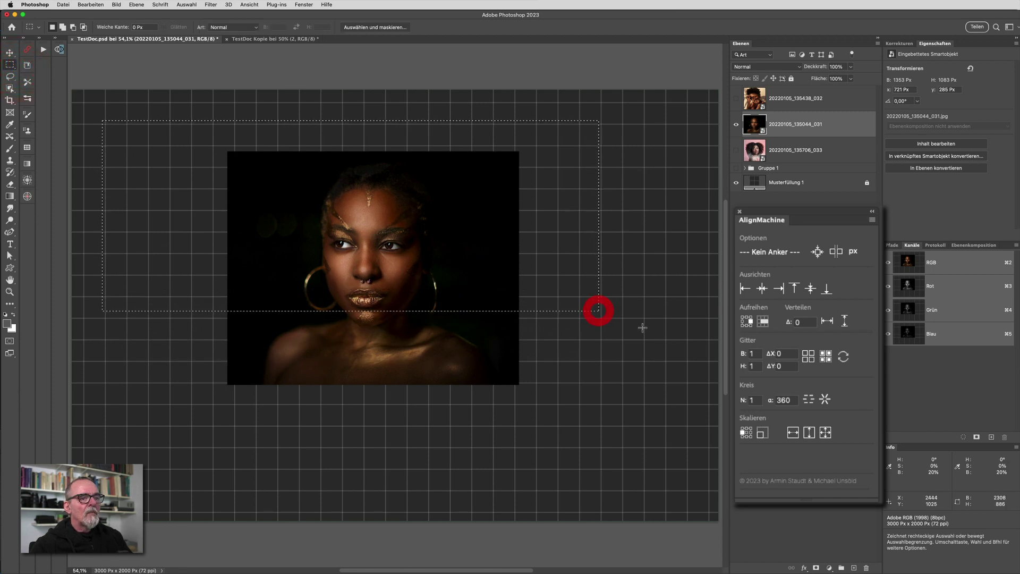
click(809, 433)
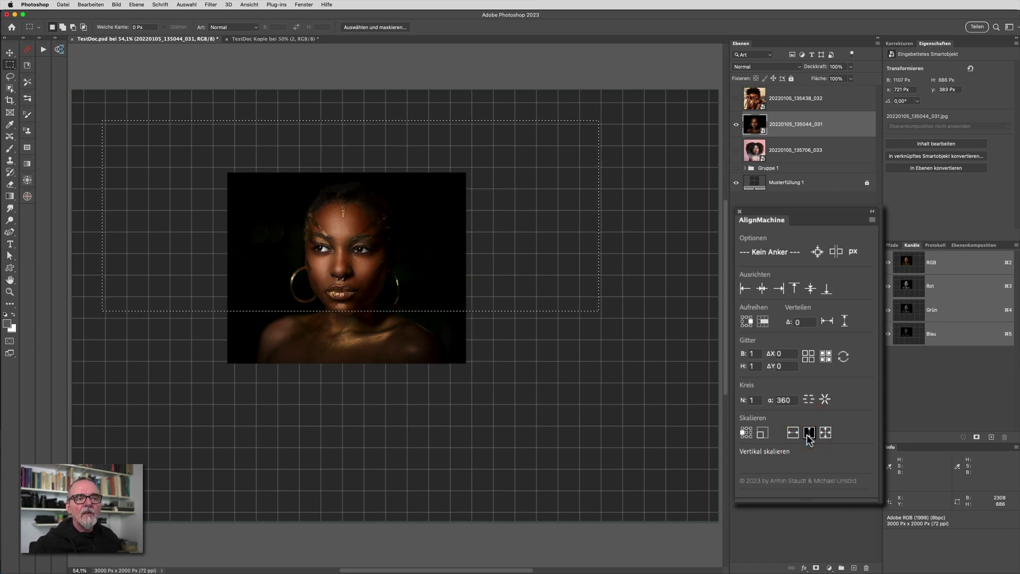
click(747, 434)
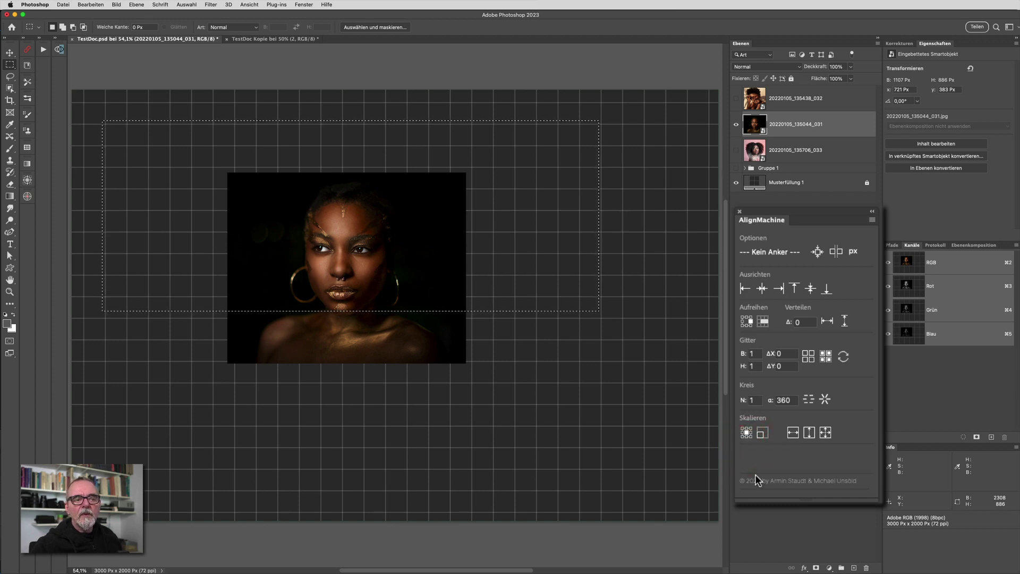
click(793, 433)
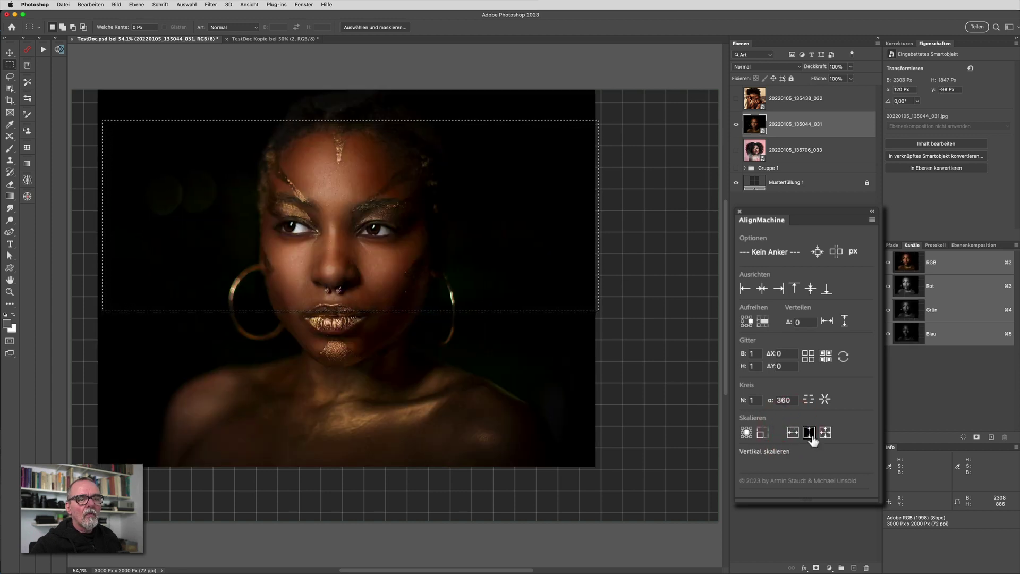
click(809, 432)
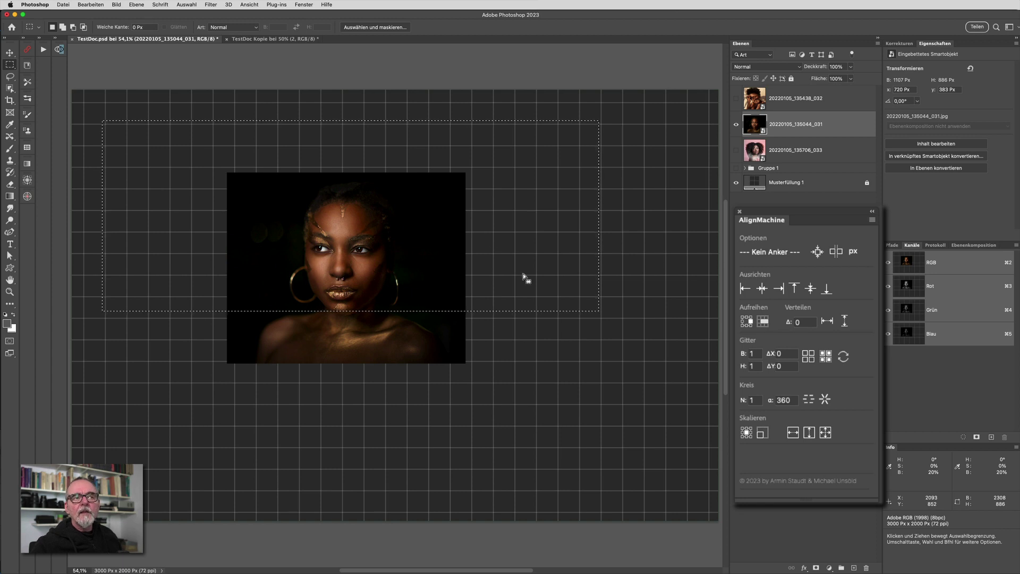
click(762, 289)
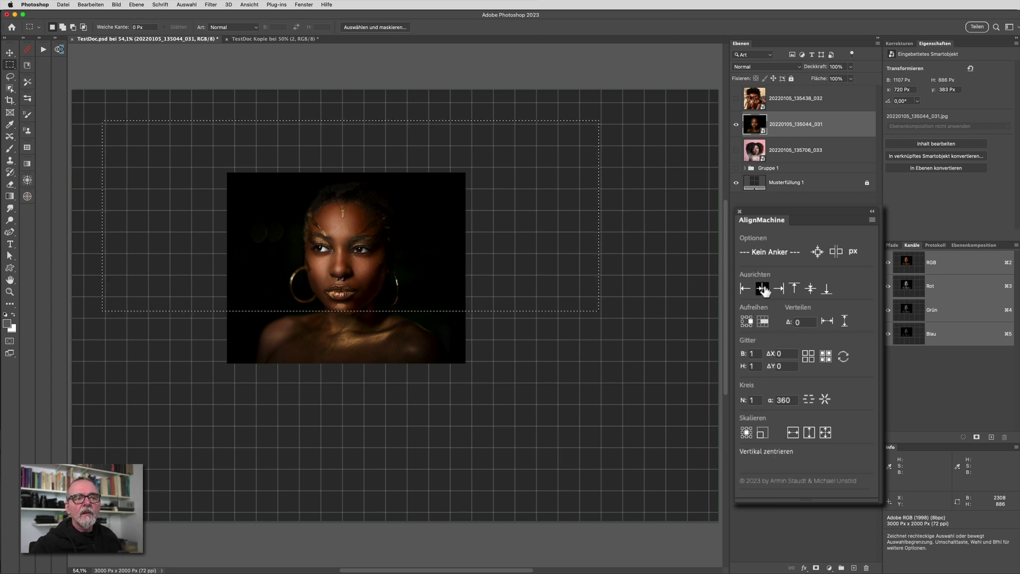
click(812, 290)
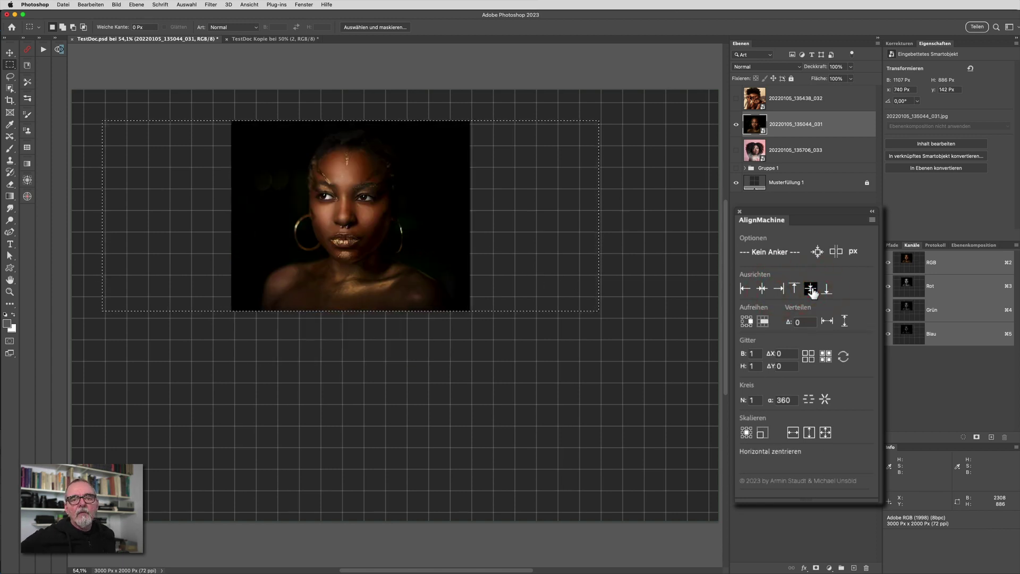